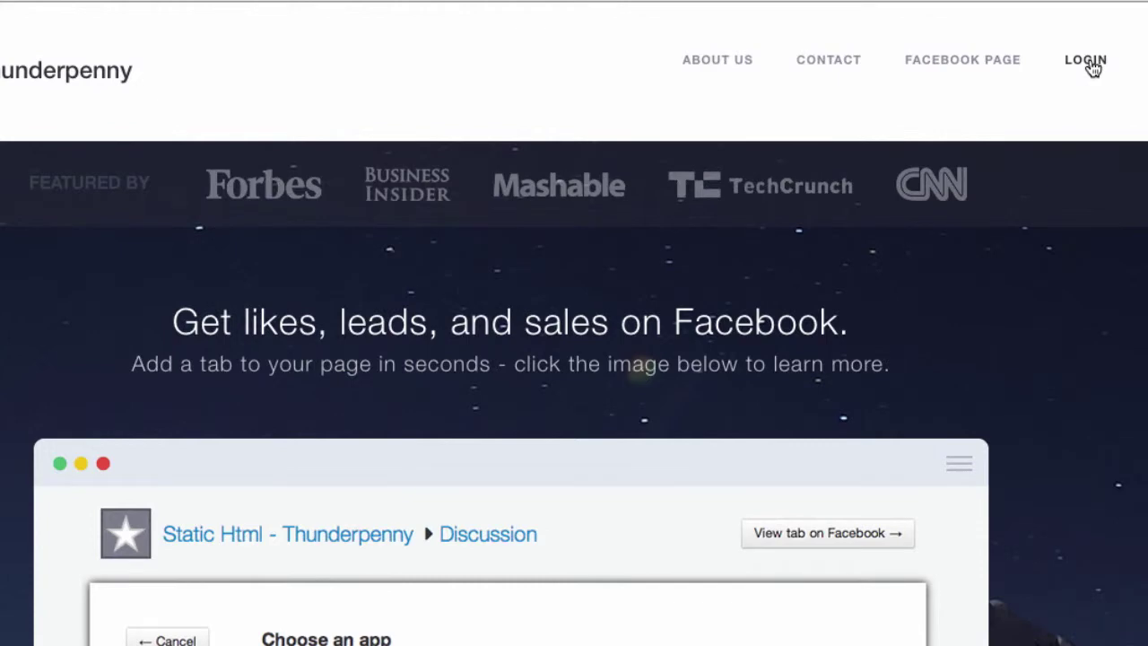
Log in from the Thunderpenny homepage to reach the dashboard's page chooser
{"action": "left_click", "coordinate": [1092, 63]}
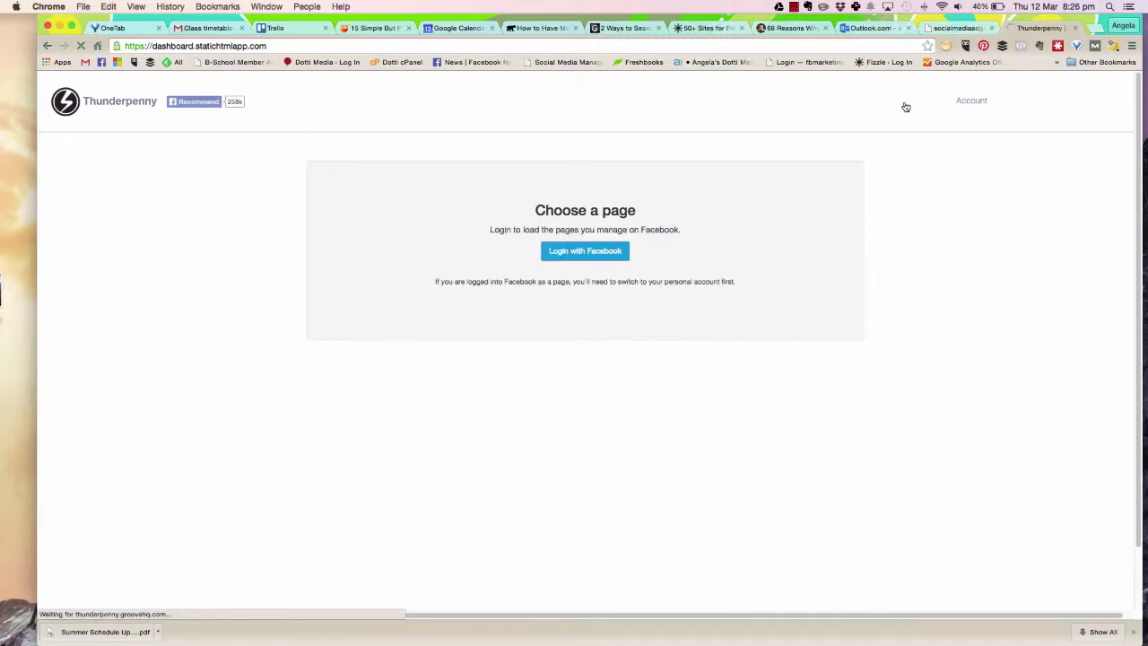
Connect Thunderpenny to Facebook and grant it page-management permission
{"action": "left_click", "coordinate": [588, 253]}
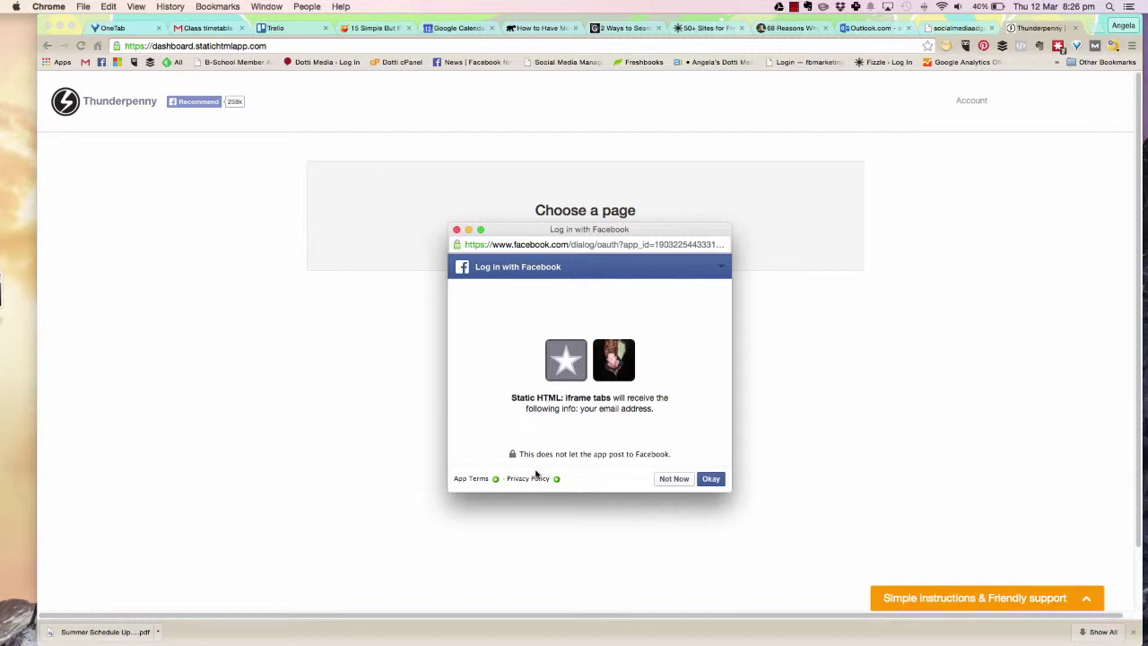
{"action": "left_click", "coordinate": [712, 481]}
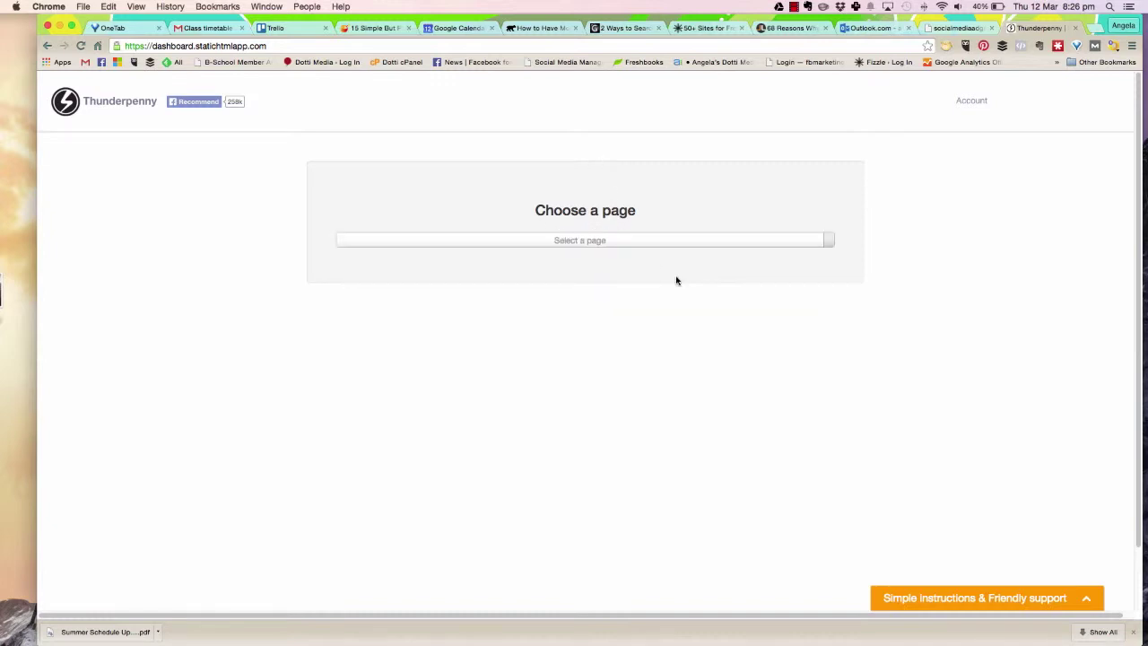
Select the Strength Evolution & CrossFit Byron Bay page and load its tabs dashboard
{"action": "left_click", "coordinate": [828, 240]}
{"action": "scroll", "coordinate": [621, 339], "scroll_direction": "down", "scroll_amount": 5}
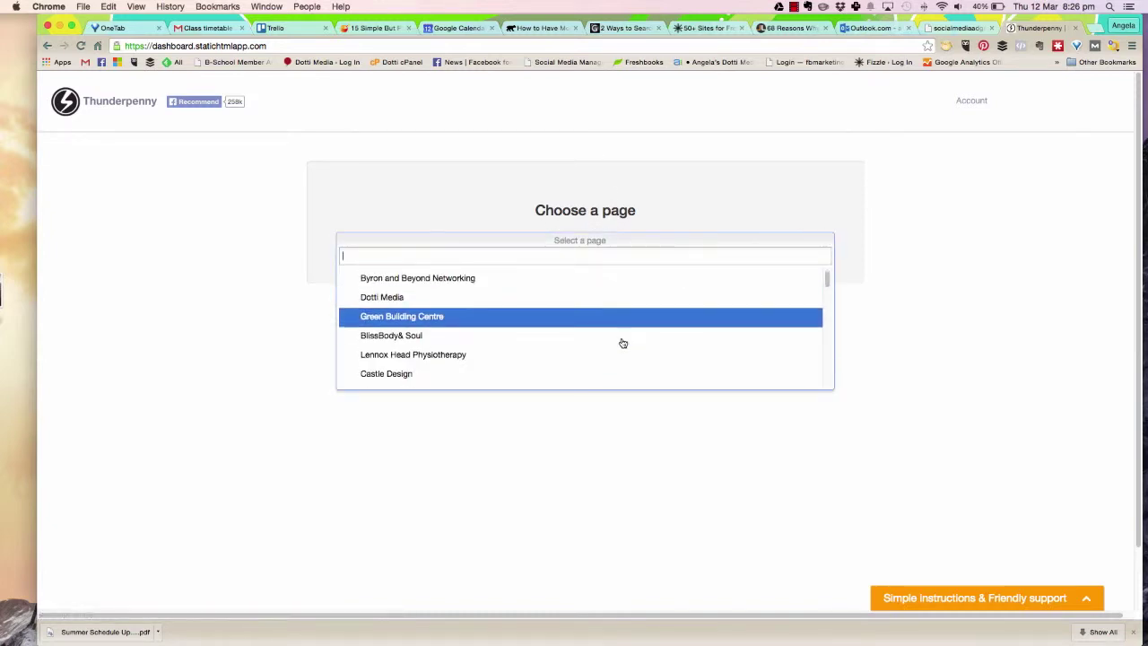
{"action": "scroll", "coordinate": [623, 344], "scroll_direction": "down", "scroll_amount": 10}
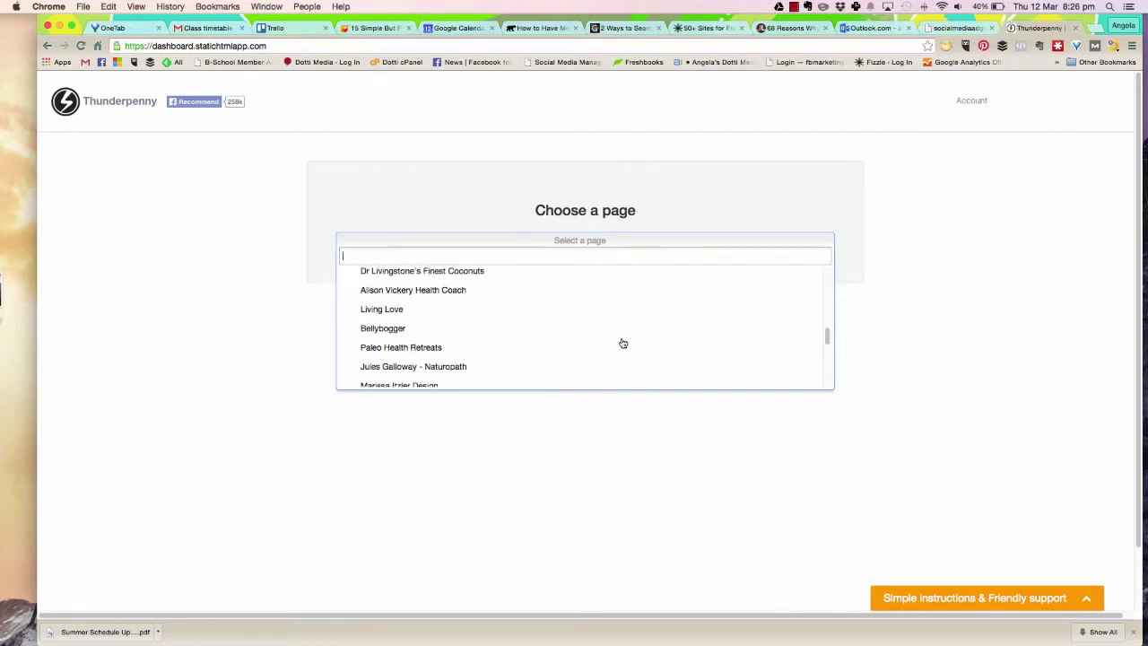
{"action": "scroll", "coordinate": [620, 341], "scroll_direction": "down", "scroll_amount": 3}
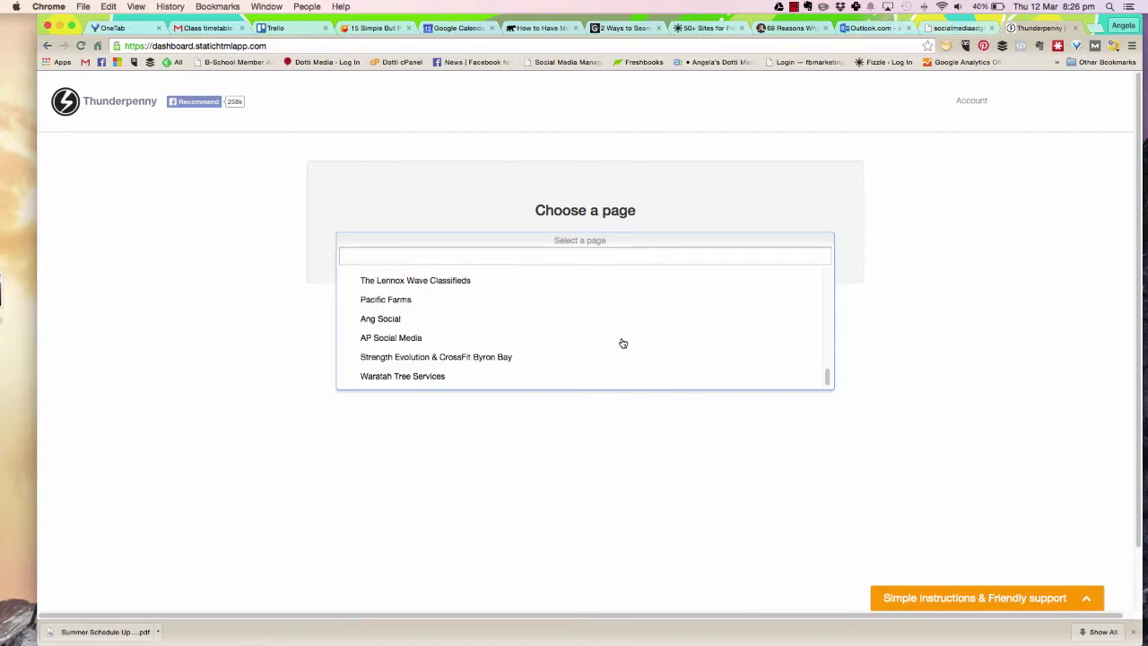
{"action": "left_click", "coordinate": [487, 360]}
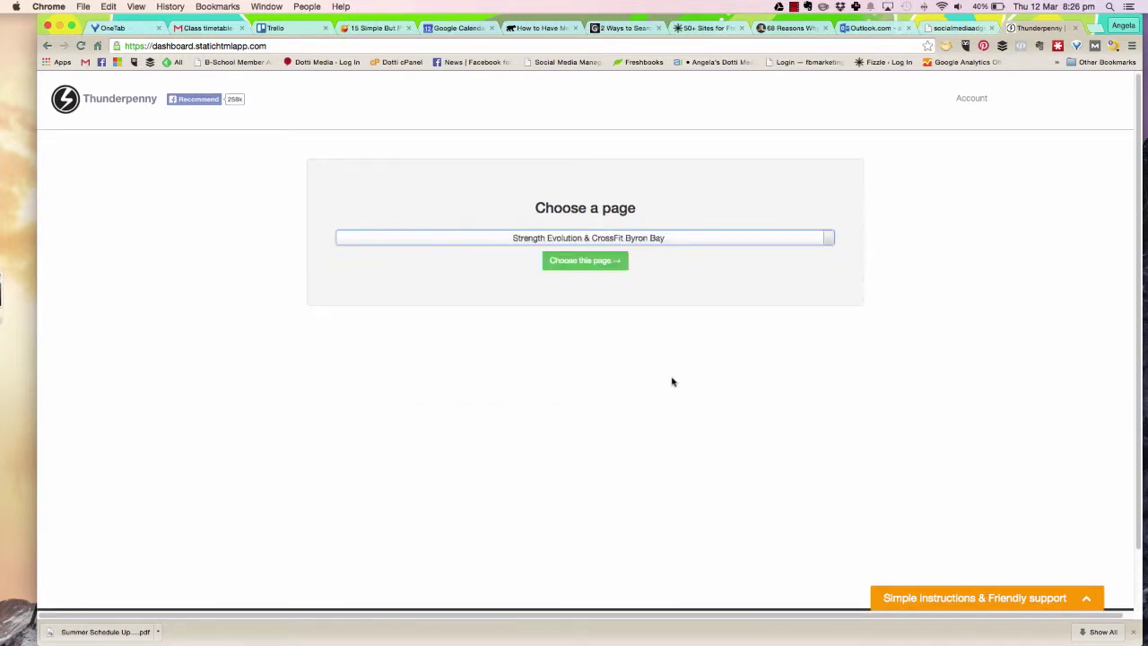
{"action": "left_click", "coordinate": [578, 262]}
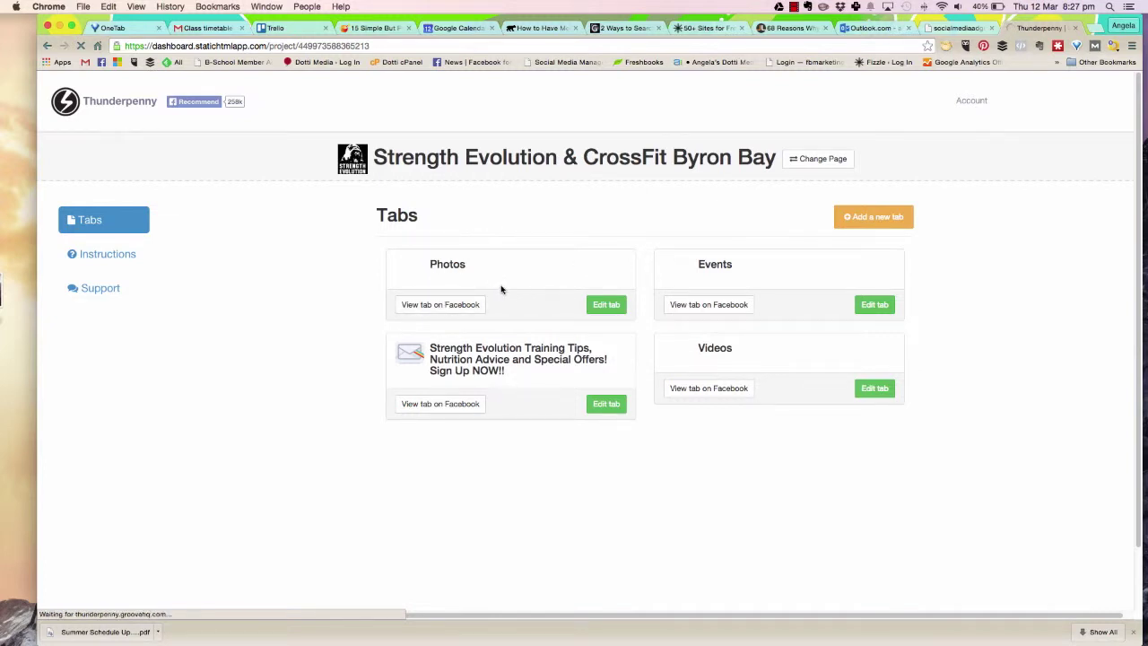
{"action": "left_click", "coordinate": [885, 226]}
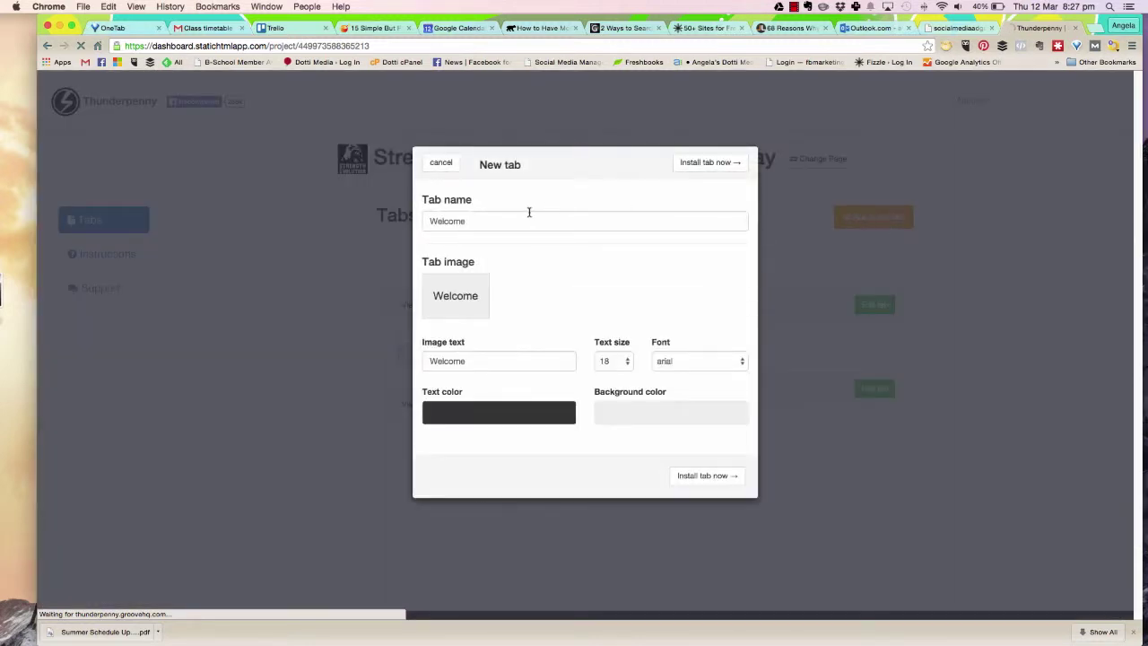
Replace 'Welcome' with 'Timetable' as tab name and image text, then install the tab
{"action": "left_click_drag", "start_coordinate": [491, 221], "coordinate": [398, 215]}
{"action": "key", "text": "BackSpace"}
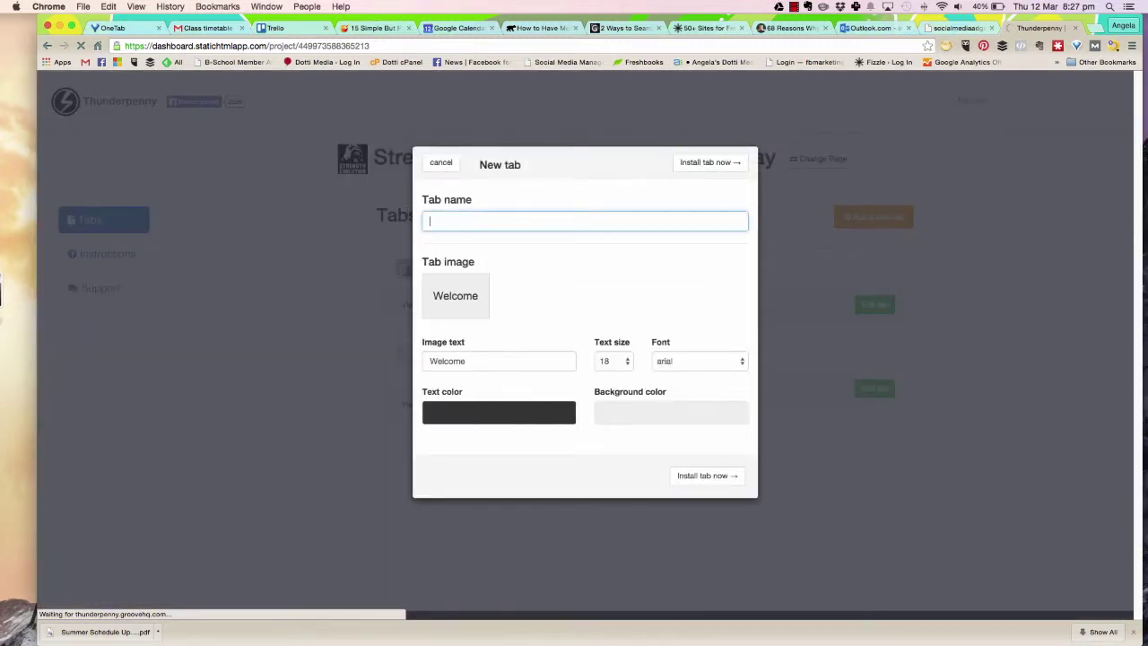
{"action": "type", "text": "Timetable"}
{"action": "left_click_drag", "start_coordinate": [468, 361], "coordinate": [418, 359]}
{"action": "type", "text": "Timet"}
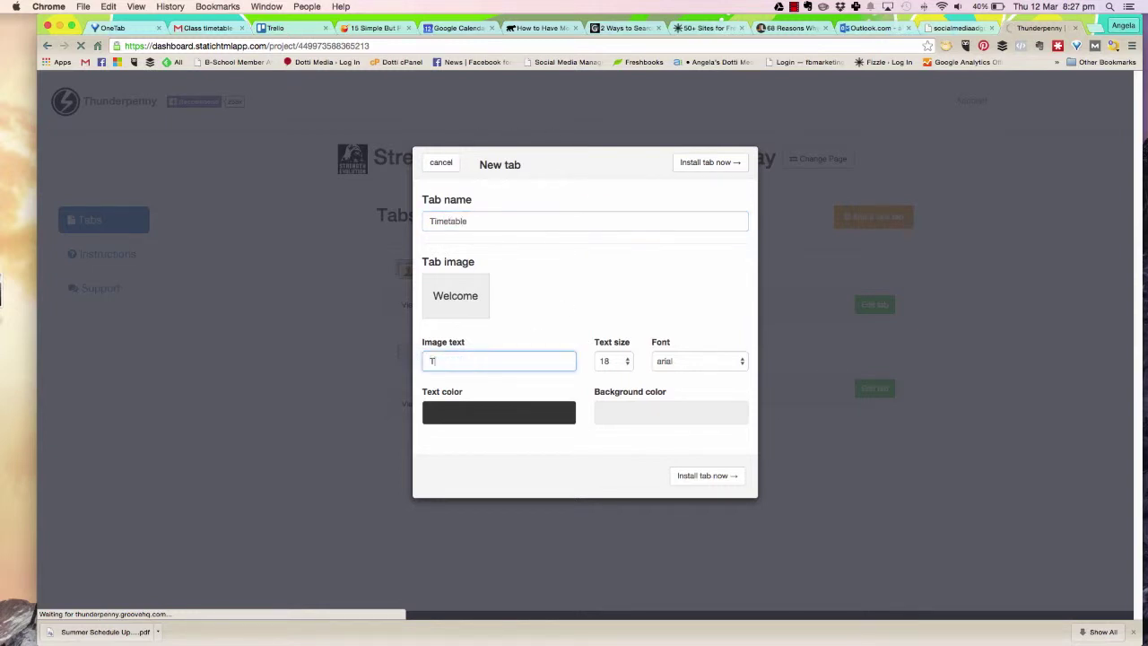
{"action": "type", "text": "able"}
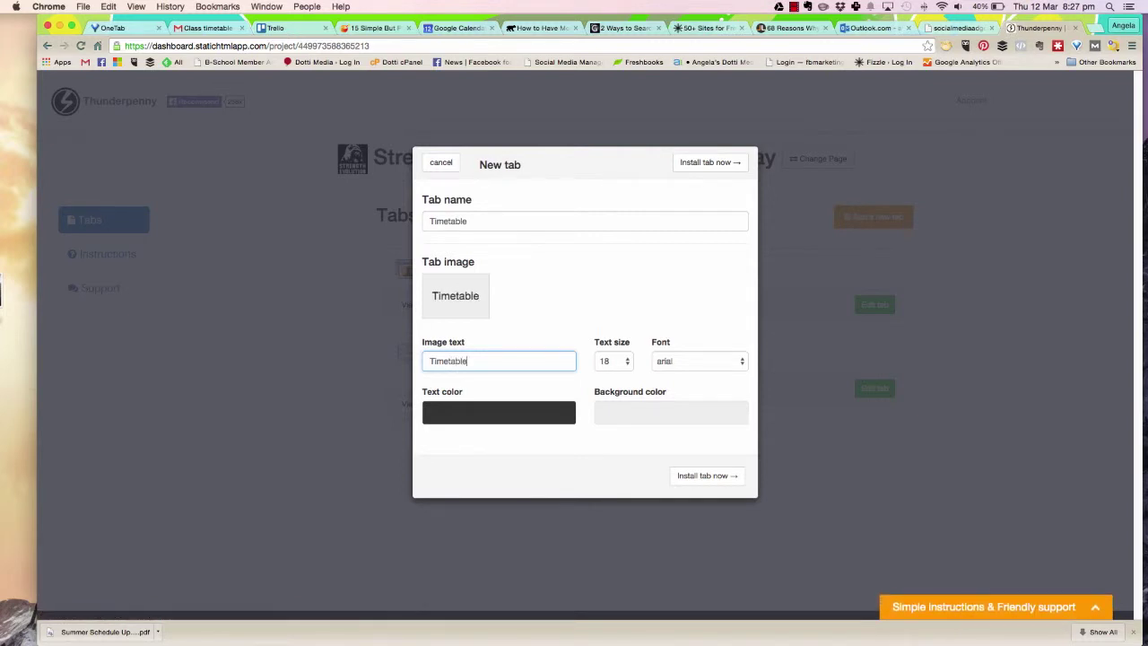
{"action": "left_click", "coordinate": [717, 486]}
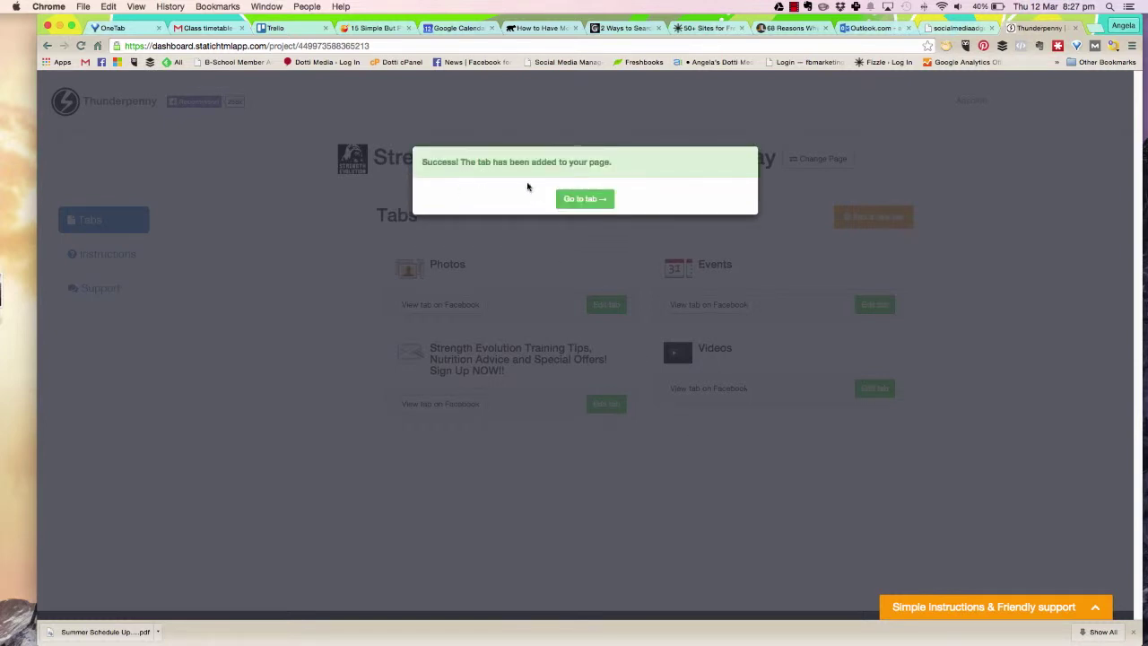
{"action": "left_click", "coordinate": [579, 199]}
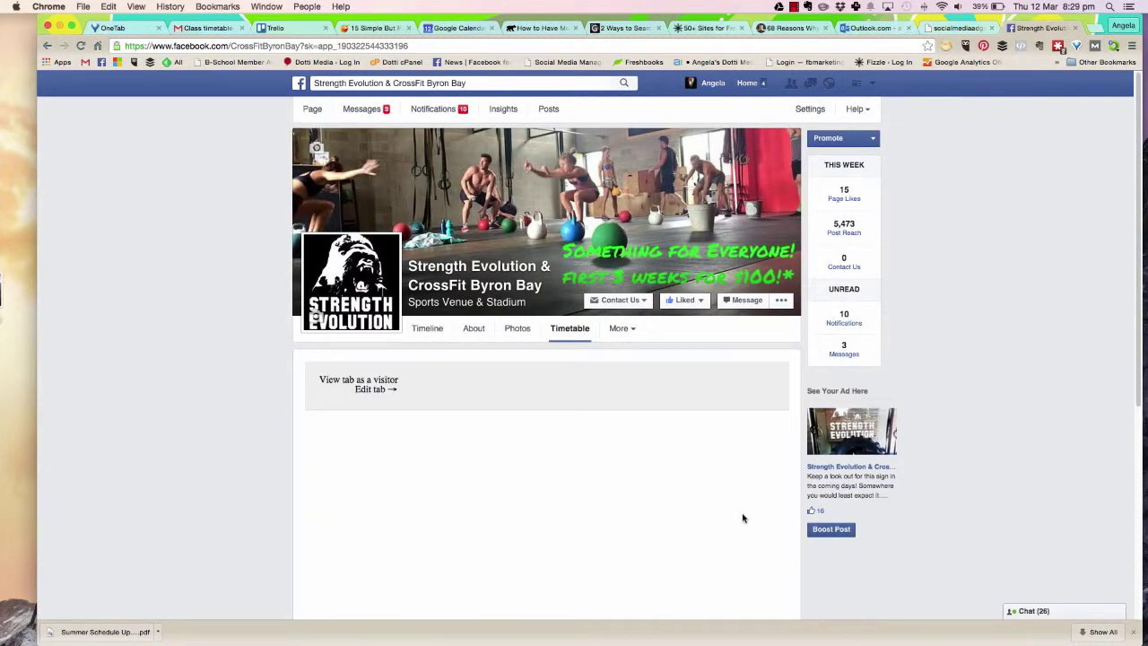
Open the Timetable tab's content in the Thunderpenny editor to change its app
{"action": "left_click", "coordinate": [393, 384]}
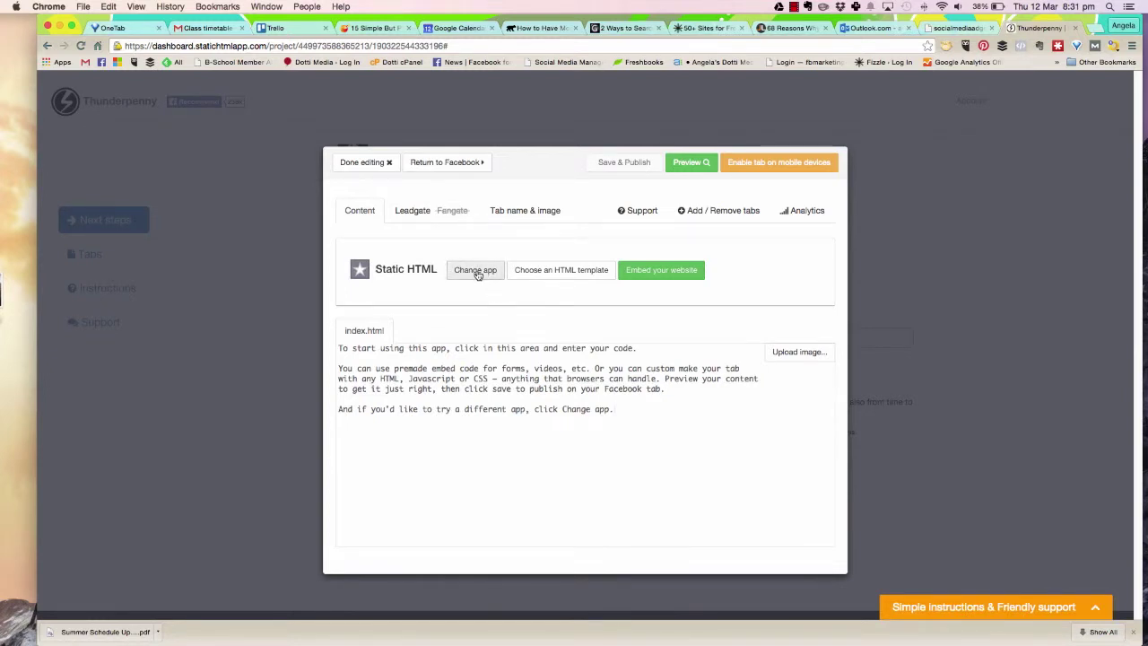
{"action": "left_click", "coordinate": [491, 271]}
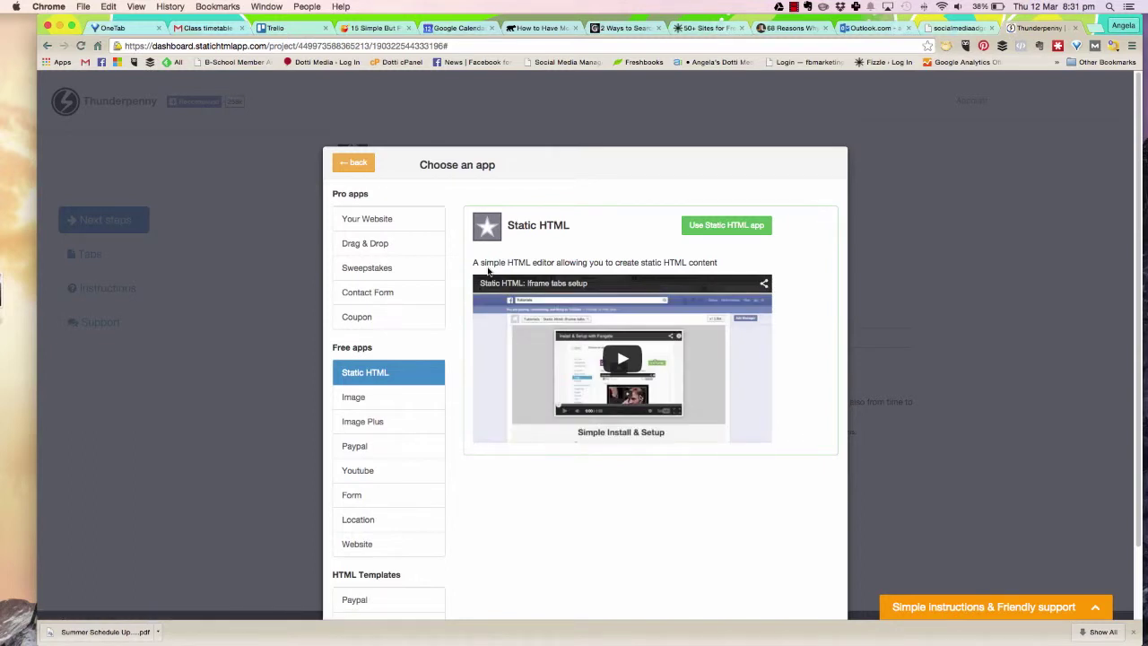
Switch the Timetable tab's content to the free Image app
{"action": "left_click", "coordinate": [356, 400]}
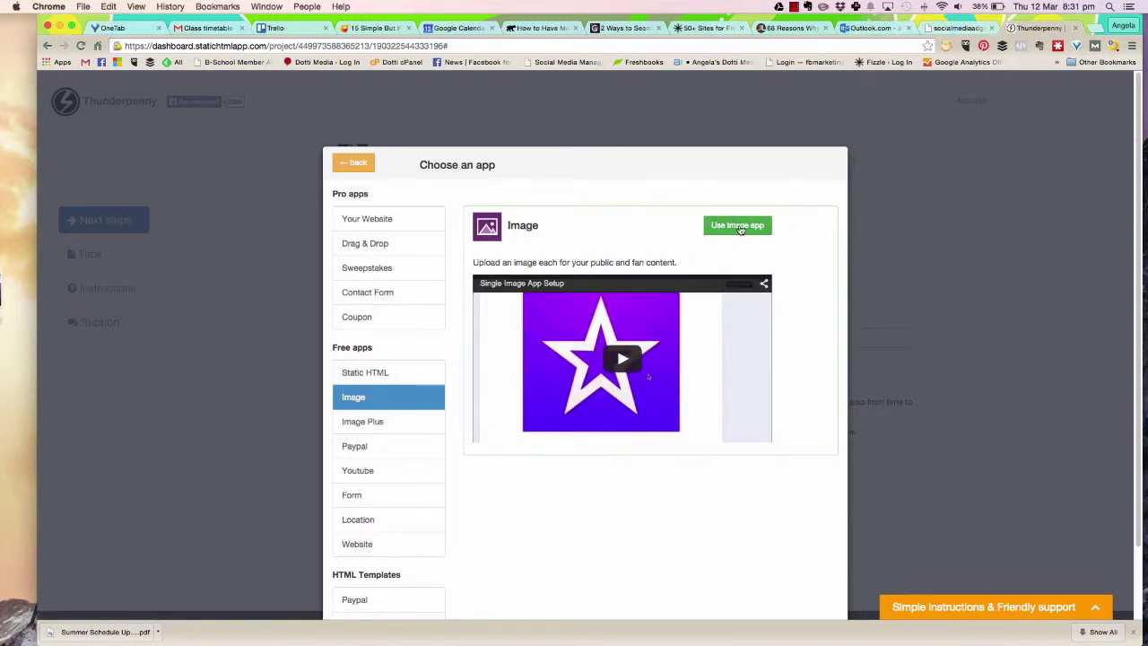
{"action": "left_click", "coordinate": [738, 227]}
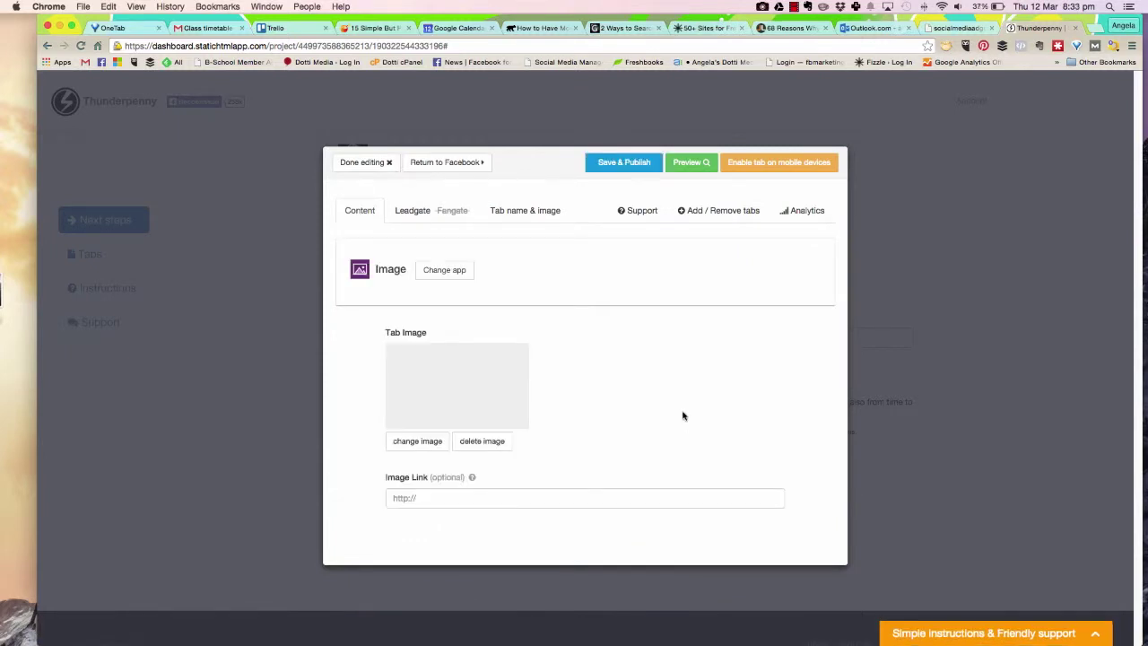
{"action": "left_click", "coordinate": [417, 444]}
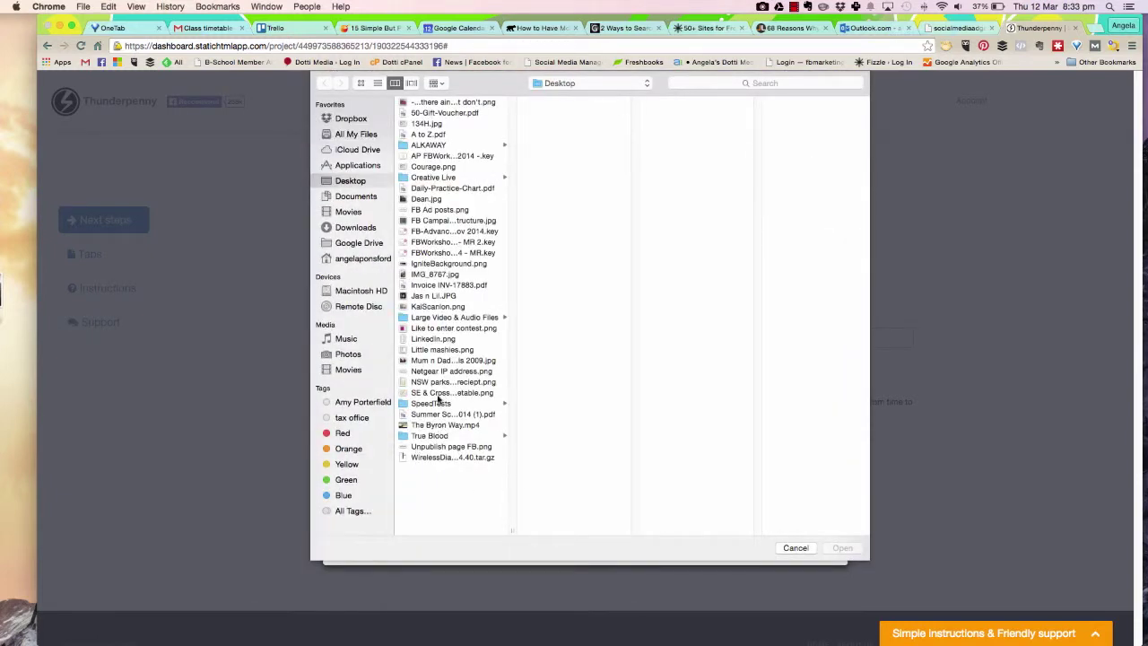
Upload 'SE & Crossfit Timetable.png' as the tab image and publish the tab
{"action": "left_click", "coordinate": [440, 393]}
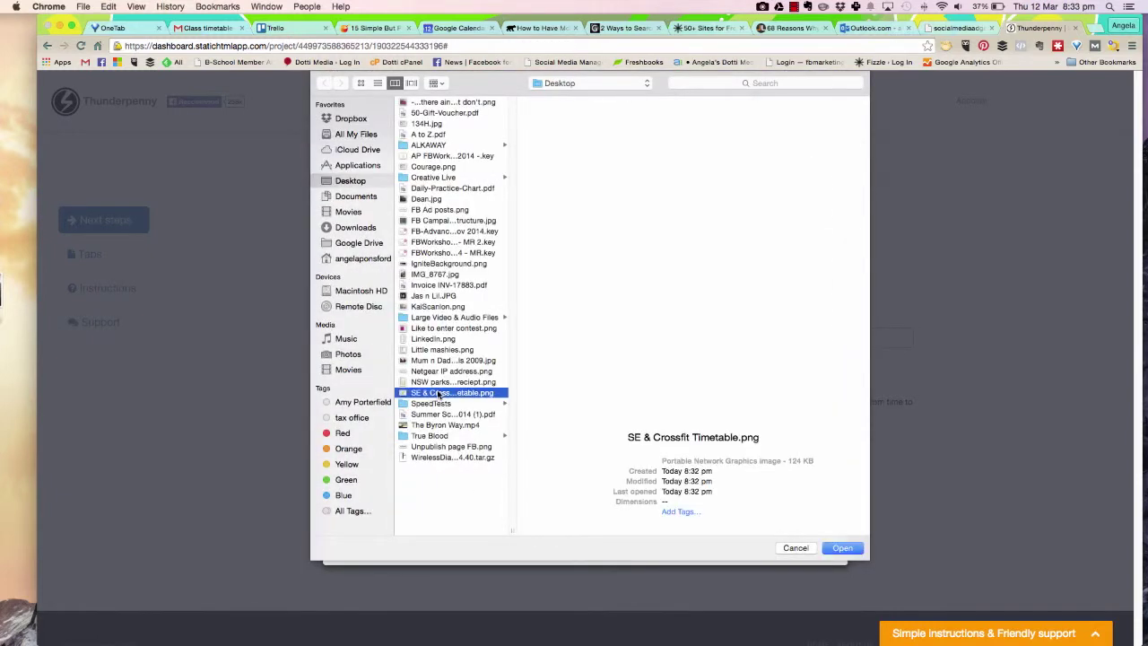
{"action": "left_click", "coordinate": [834, 549]}
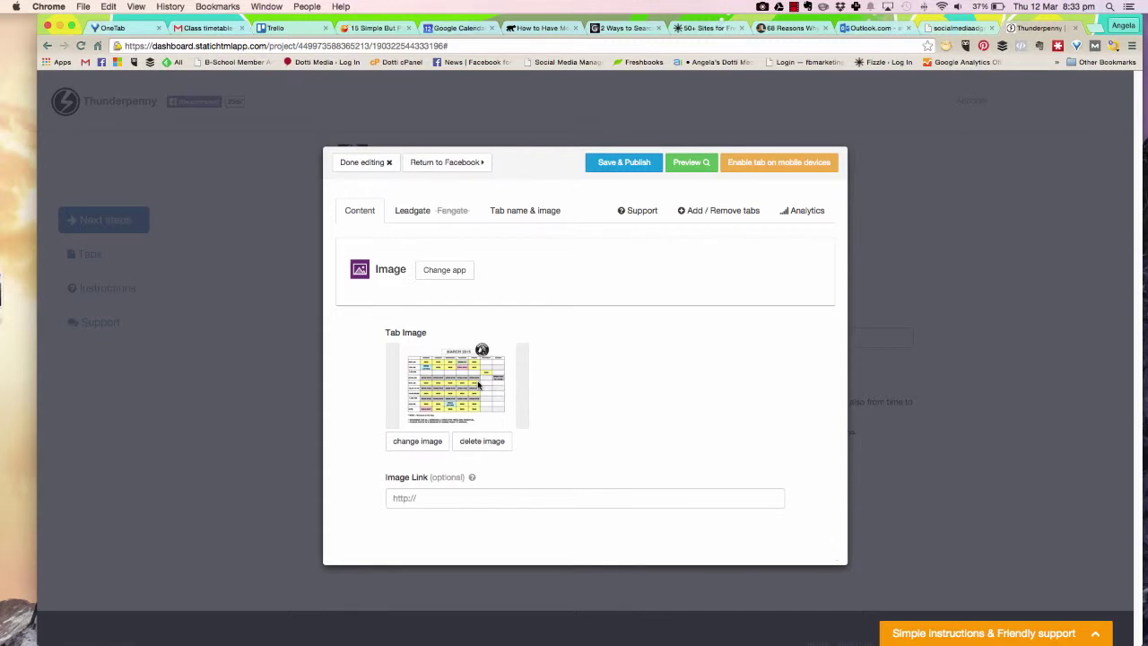
{"action": "left_click", "coordinate": [619, 165]}
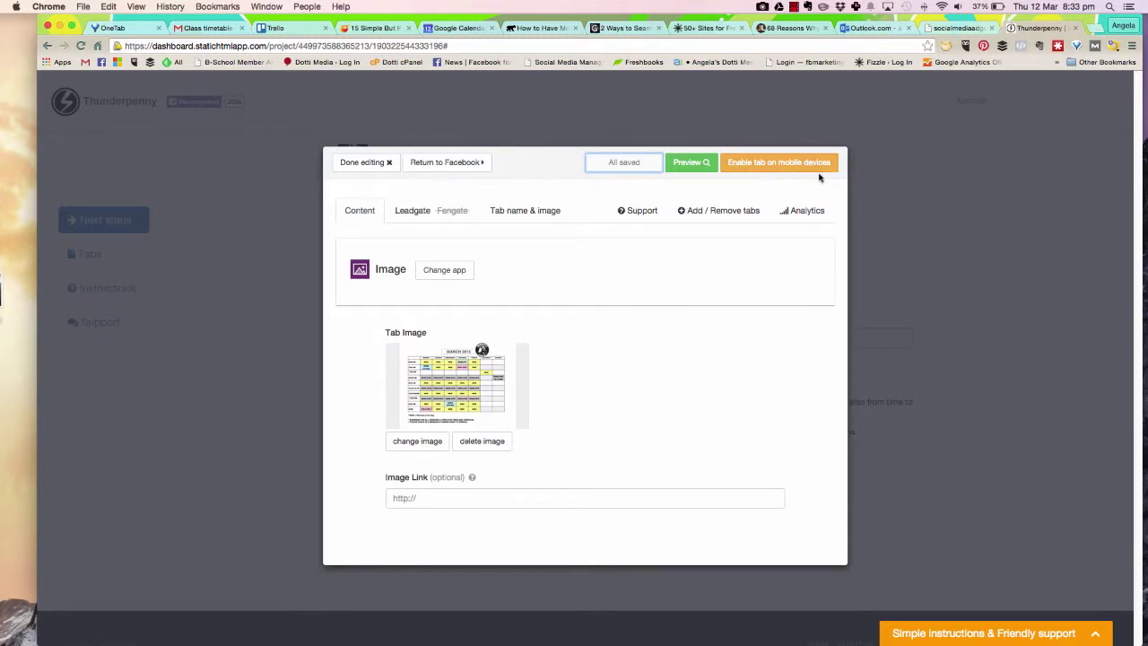
Copy the tab's mobile-friendly link, then finish editing and return to Facebook
{"action": "left_click", "coordinate": [784, 165]}
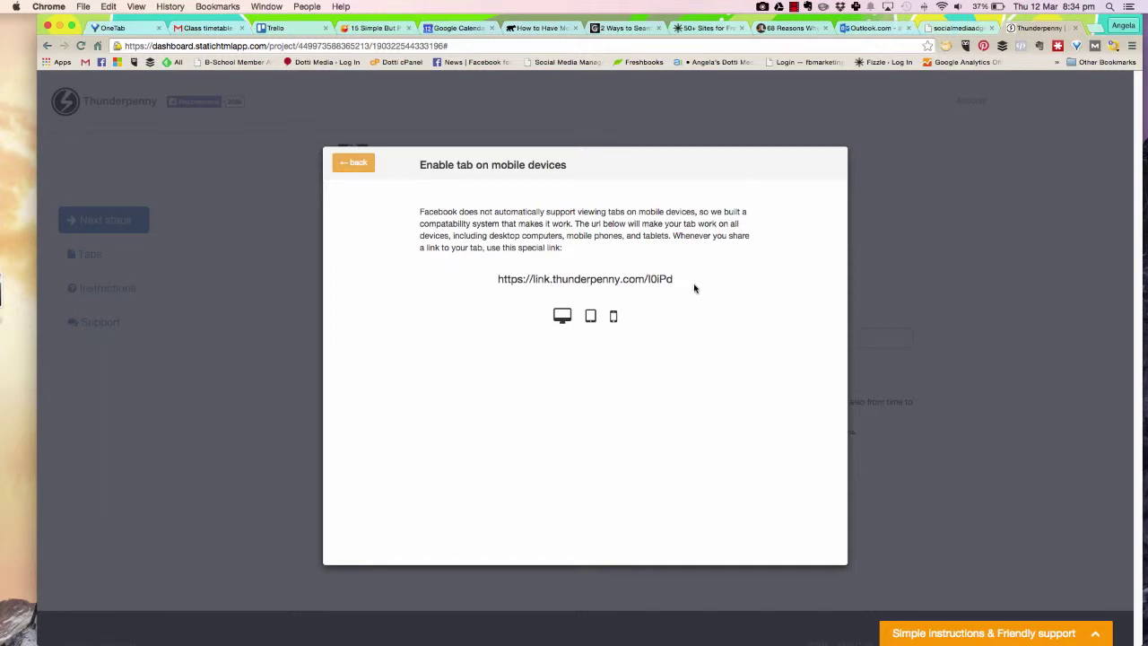
{"action": "left_click_drag", "start_coordinate": [498, 279], "coordinate": [677, 279]}
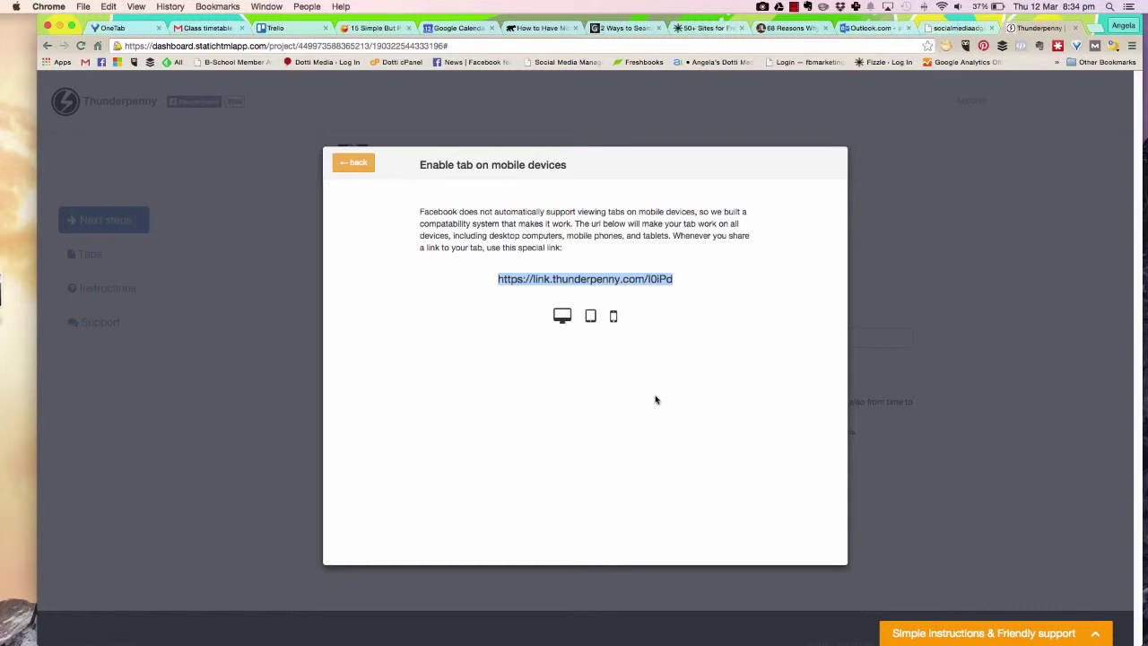
{"action": "left_click", "coordinate": [356, 163]}
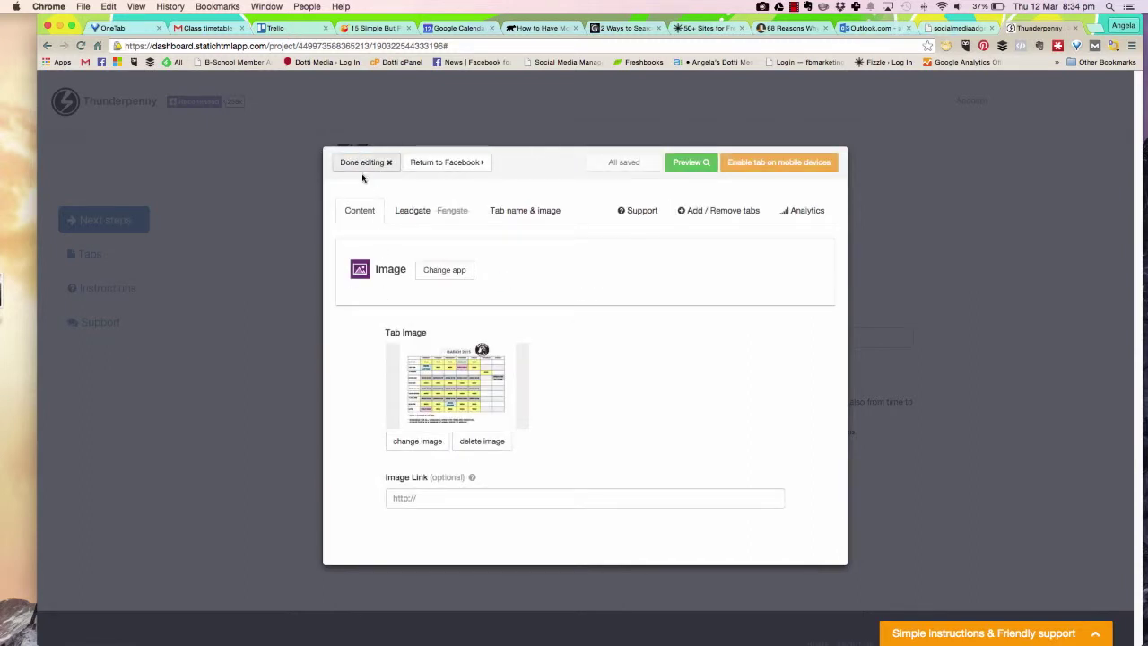
{"action": "left_click", "coordinate": [364, 163]}
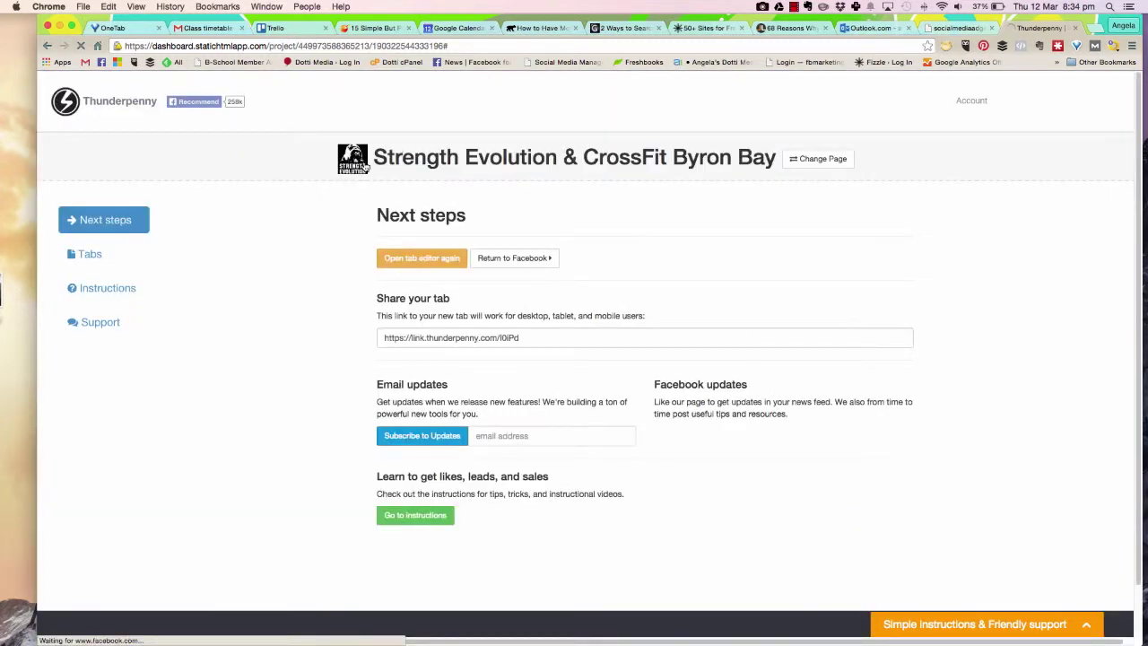
{"action": "left_click", "coordinate": [514, 260]}
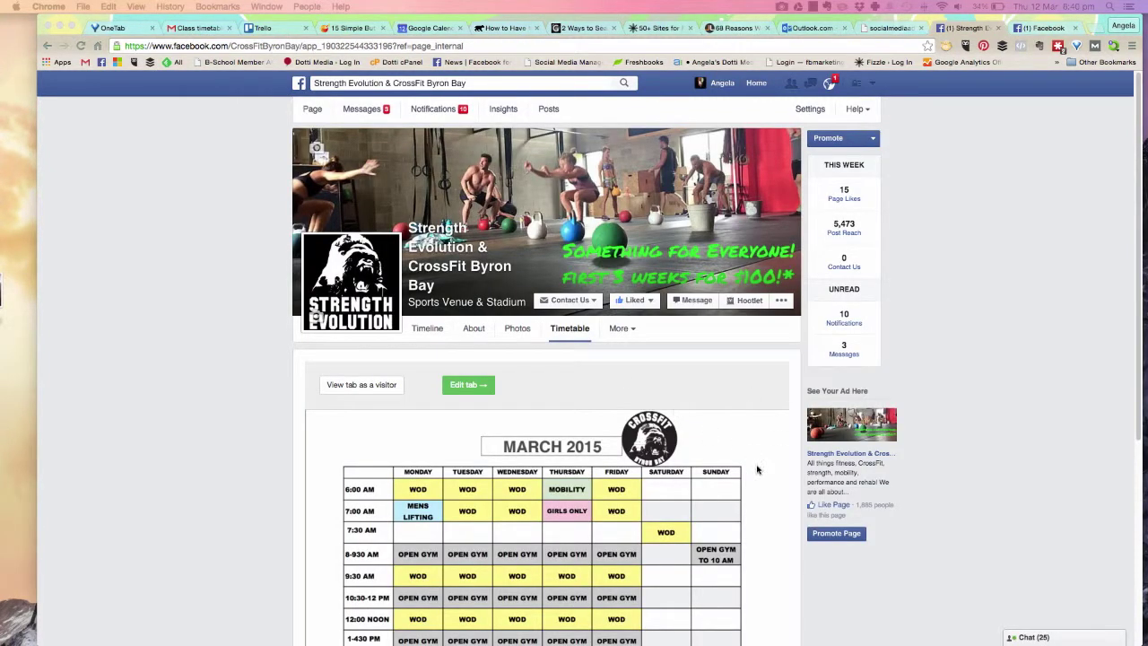
Scroll through the March 2015 timetable and bring up the visitor-mode instructions
{"action": "scroll", "coordinate": [775, 535], "scroll_direction": "down", "scroll_amount": 3}
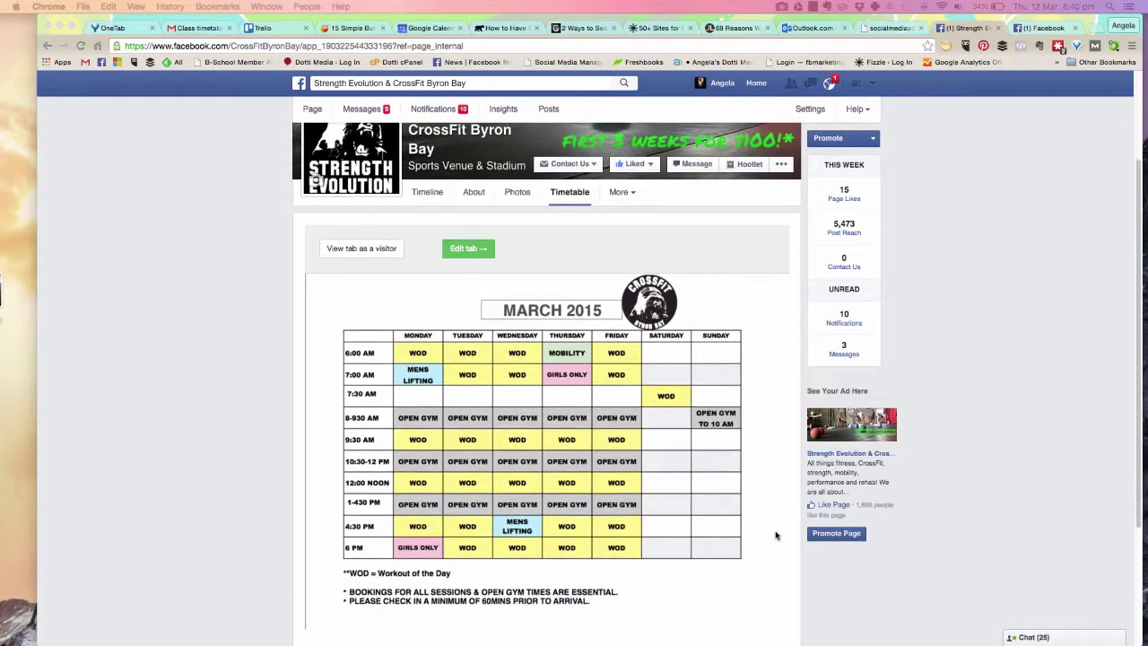
{"action": "scroll", "coordinate": [800, 569], "scroll_direction": "down", "scroll_amount": 2}
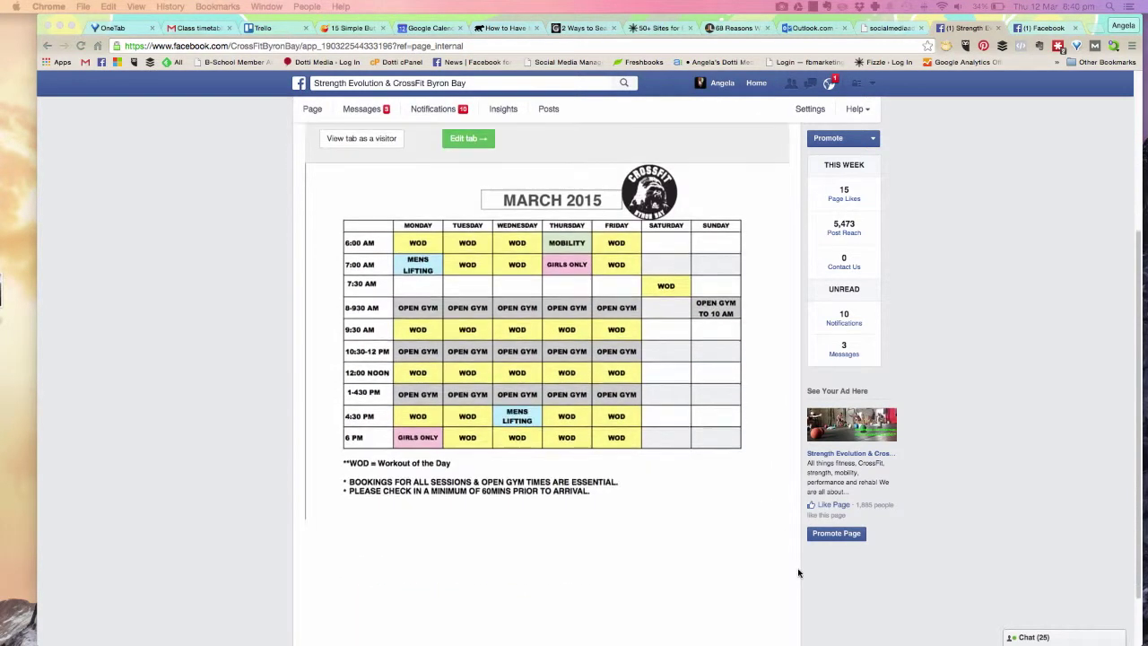
{"action": "left_click", "coordinate": [358, 189]}
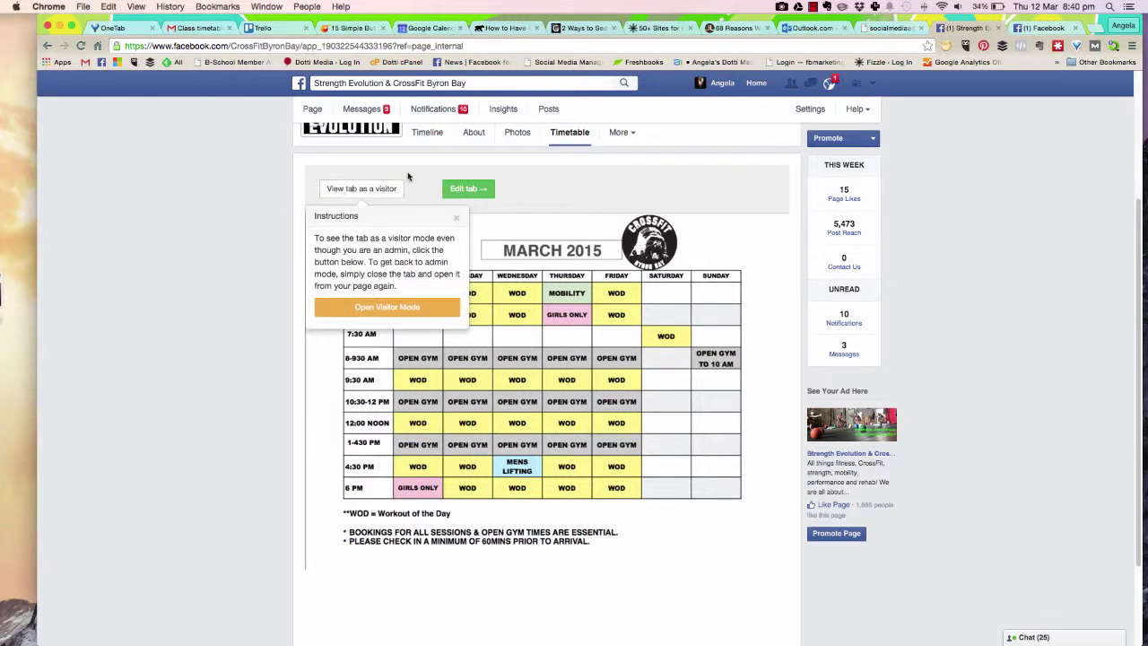
{"action": "left_click", "coordinate": [382, 308]}
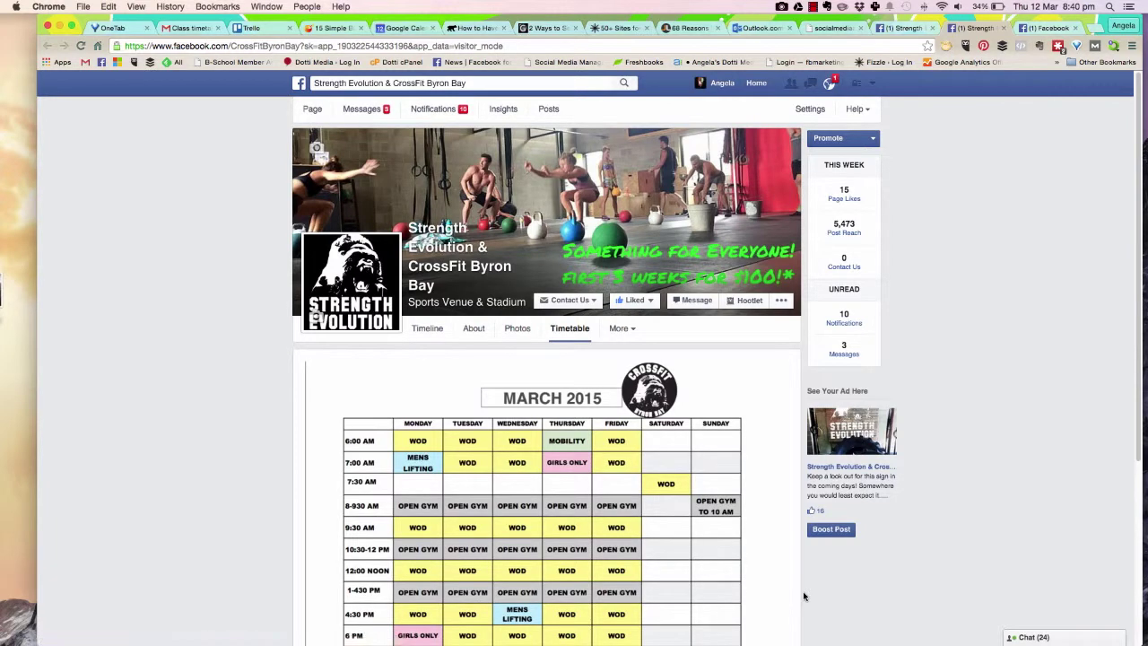
Scroll the visitor-mode Timetable tab to check the full March 2015 timetable and booking notes
{"action": "scroll", "coordinate": [777, 608], "scroll_direction": "down", "scroll_amount": 5}
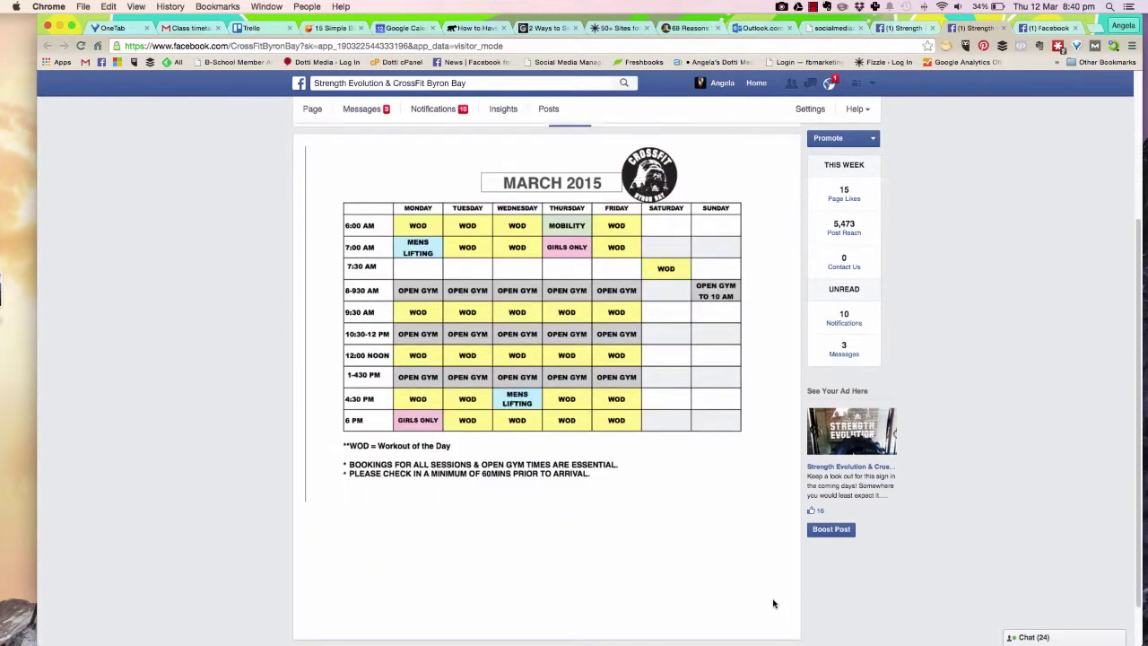
{"action": "scroll", "coordinate": [773, 604], "scroll_direction": "up", "scroll_amount": 3}
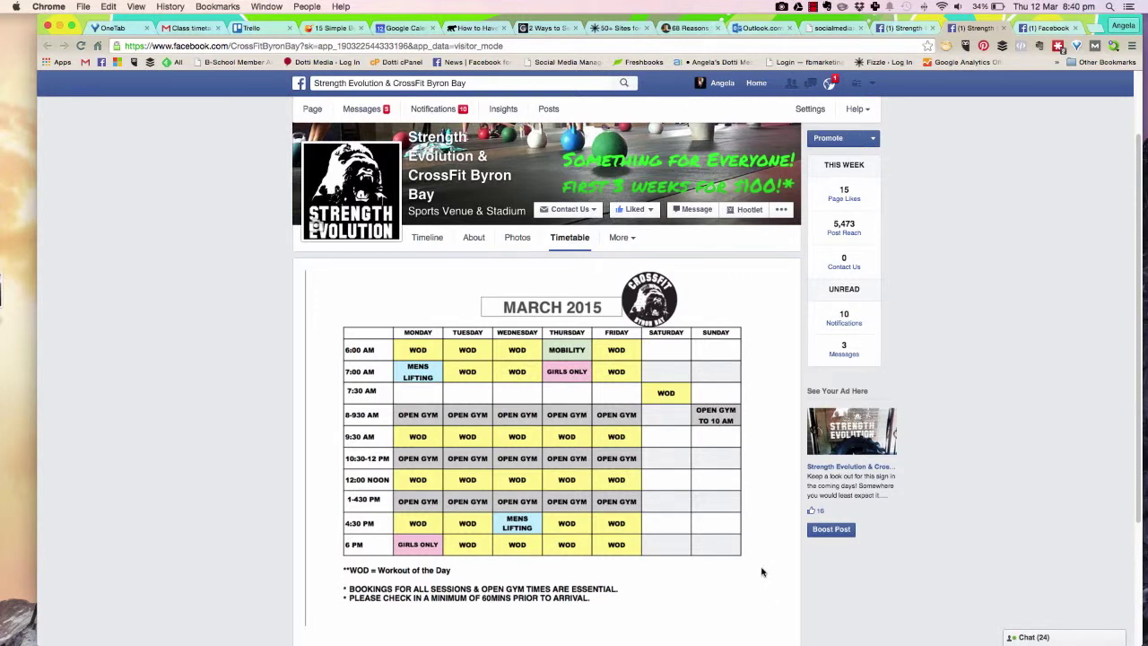
{"action": "scroll", "coordinate": [761, 571], "scroll_direction": "up", "scroll_amount": 2}
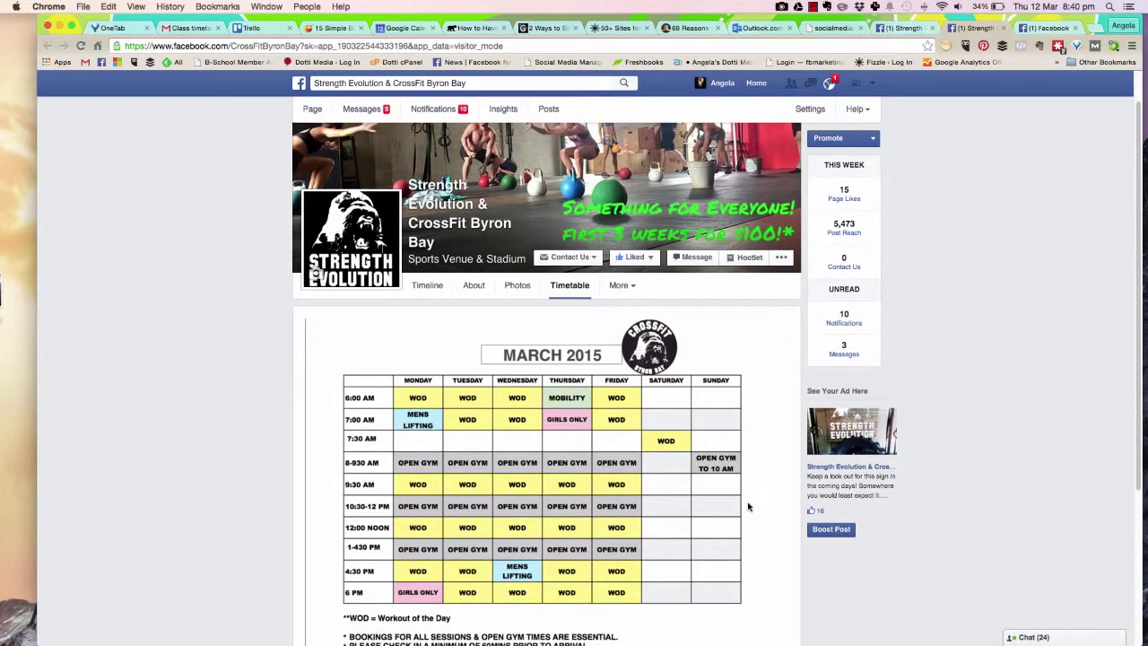
Reorder the page tabs so Timetable sits fourth, right after Reviews, and save the order
{"action": "left_click", "coordinate": [631, 289]}
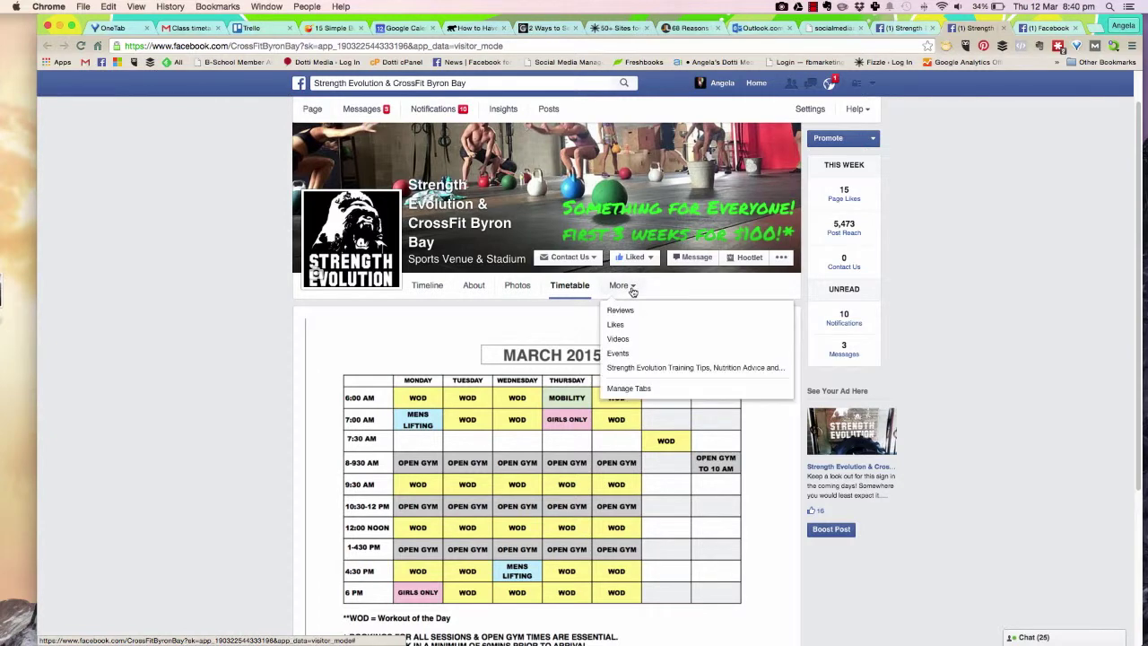
{"action": "left_click", "coordinate": [637, 391]}
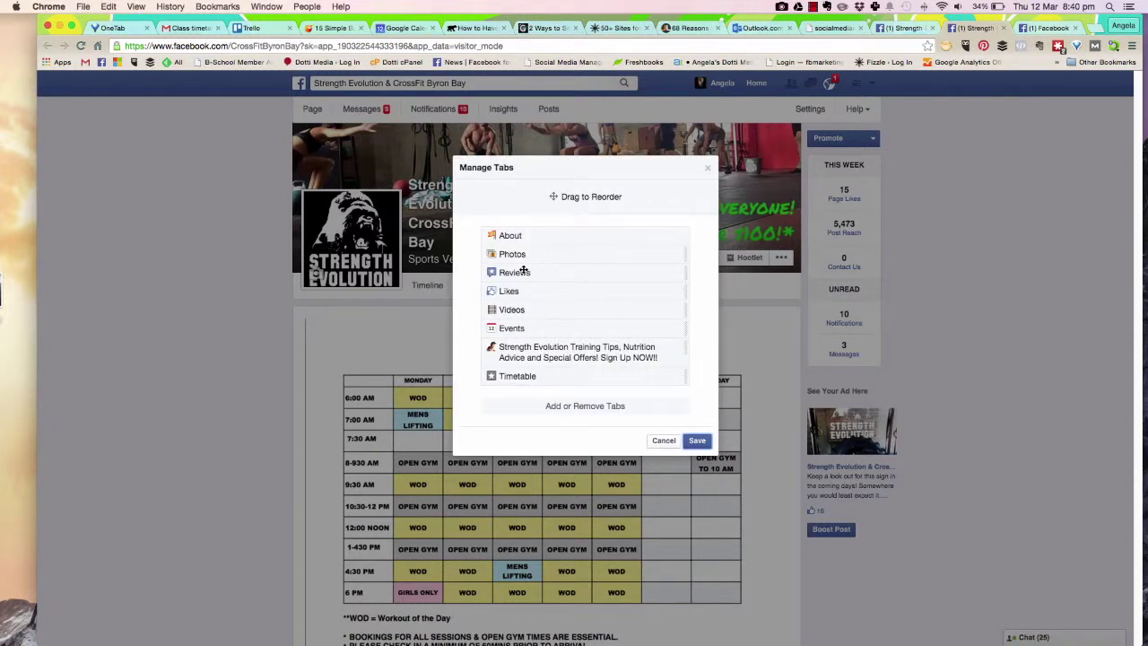
{"action": "left_click_drag", "start_coordinate": [552, 377], "coordinate": [552, 290]}
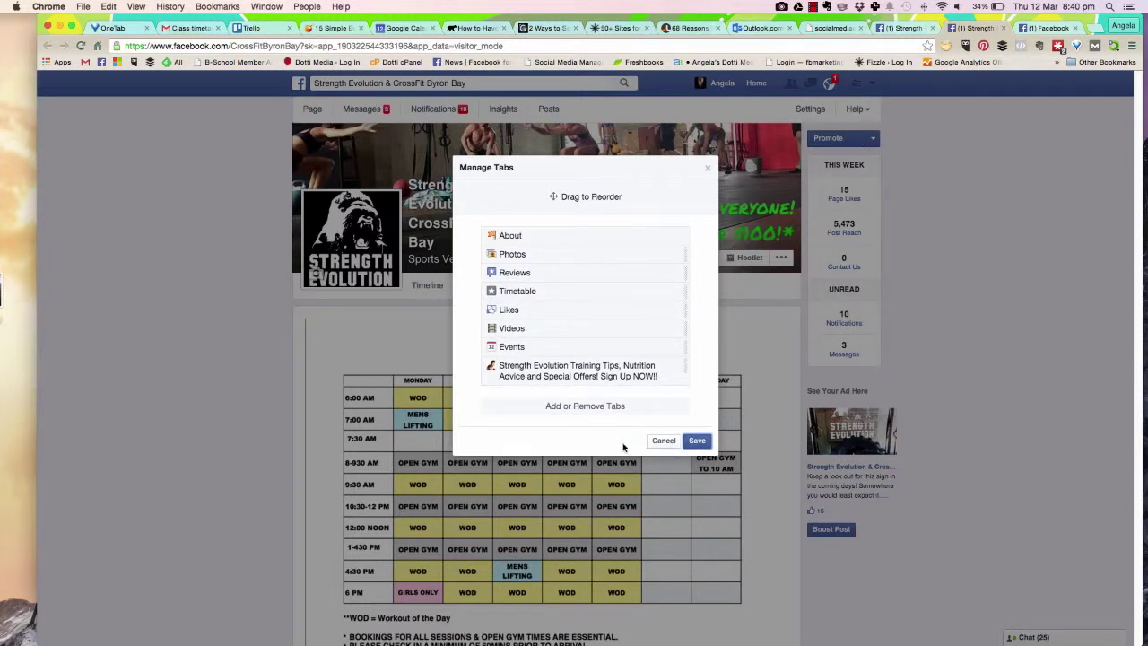
{"action": "left_click", "coordinate": [704, 440]}
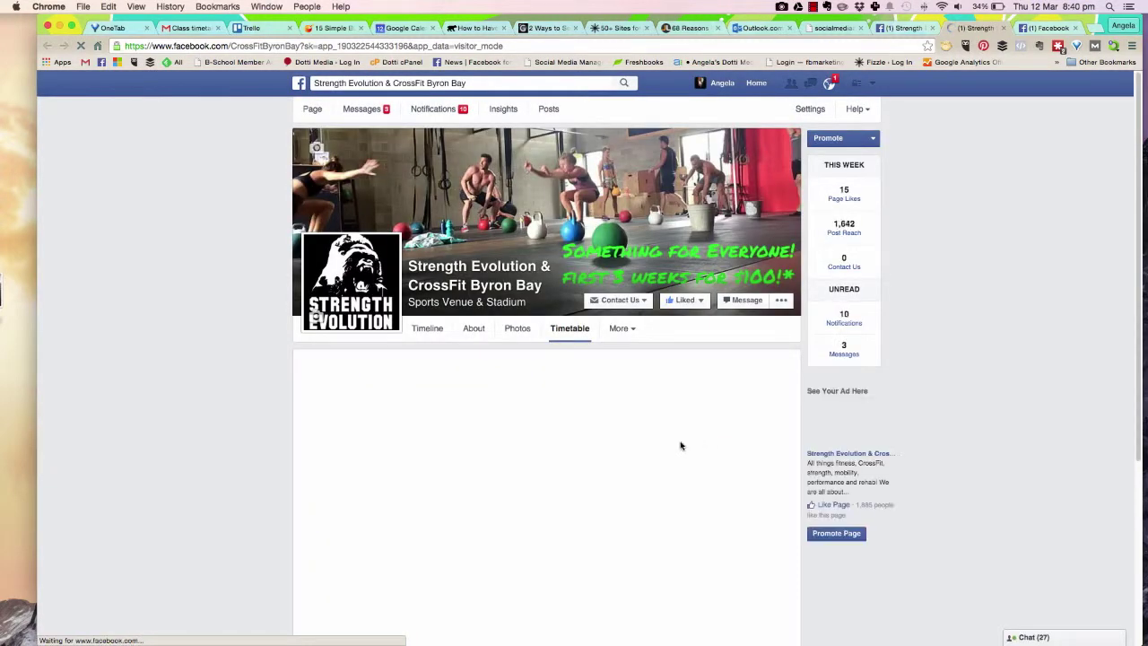
Return to the page Timeline and scroll down to the Apps section listing Timetable, then back up
{"action": "left_click", "coordinate": [311, 109]}
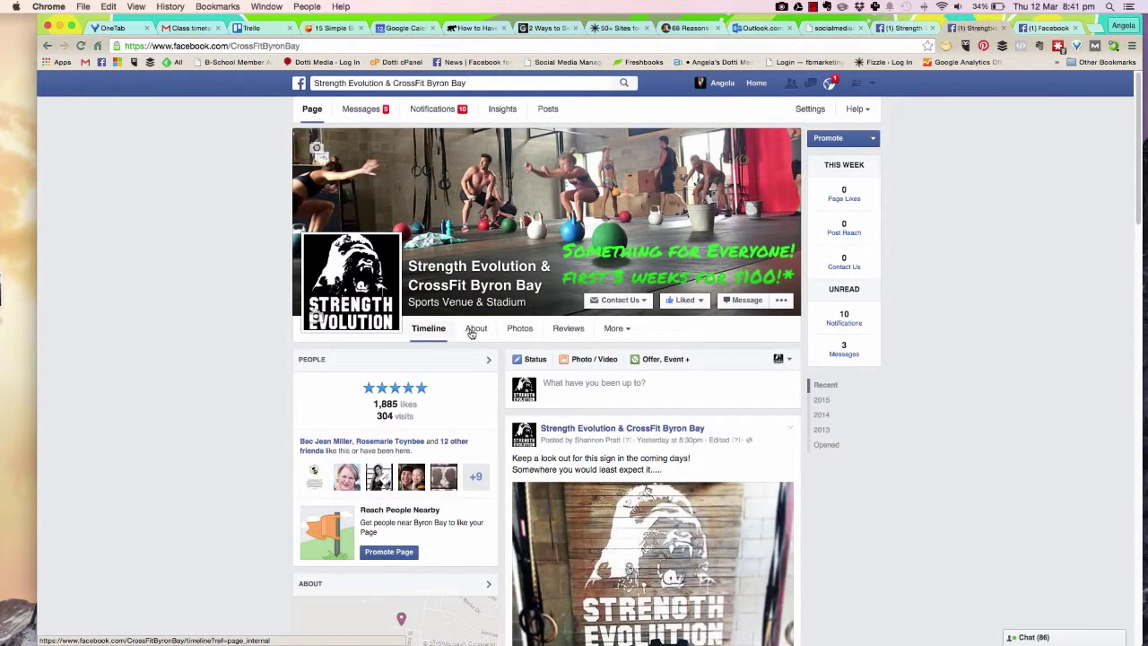
{"action": "scroll", "coordinate": [568, 460], "scroll_direction": "down", "scroll_amount": 3}
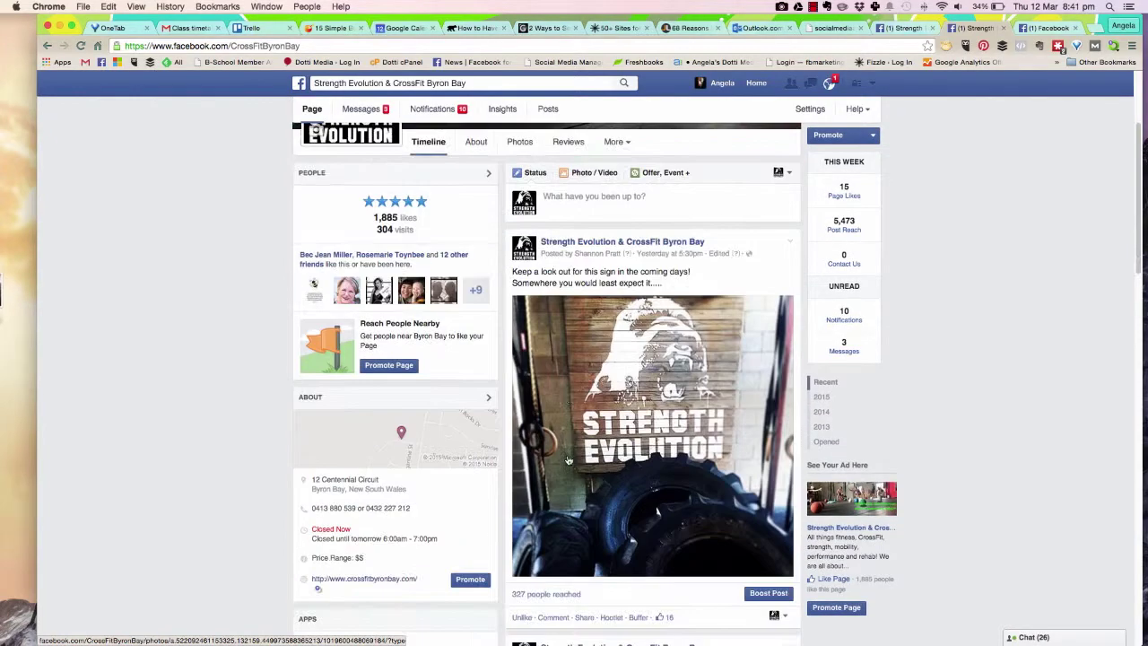
{"action": "scroll", "coordinate": [568, 460], "scroll_direction": "down", "scroll_amount": 8}
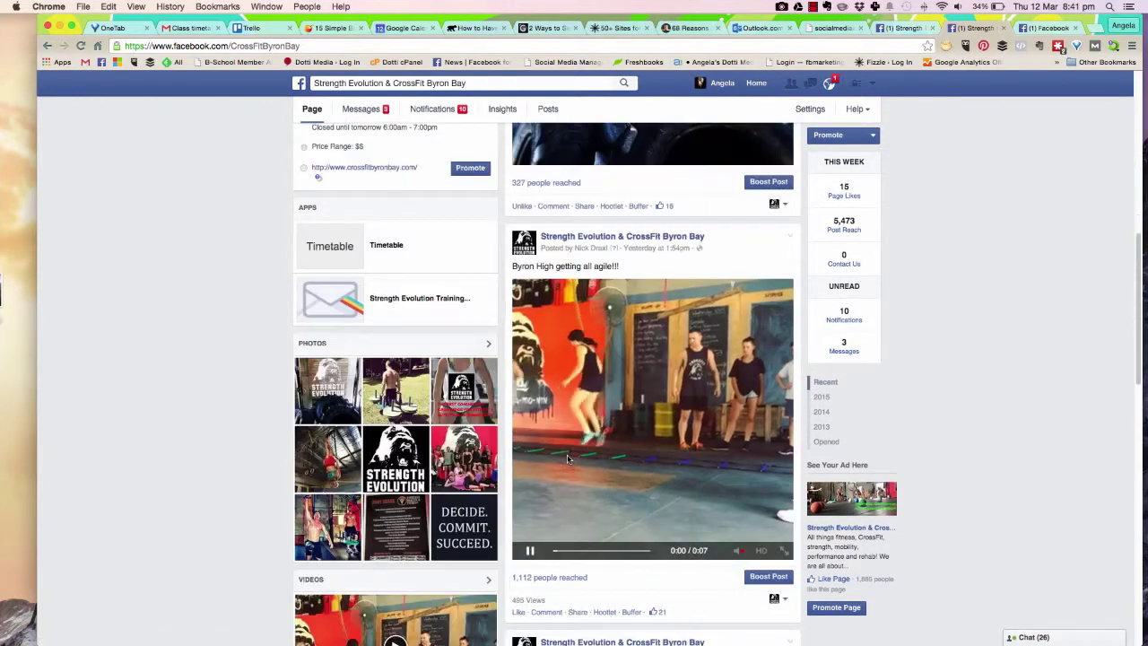
{"action": "scroll", "coordinate": [568, 460], "scroll_direction": "down", "scroll_amount": 3}
{"action": "scroll", "coordinate": [597, 394], "scroll_direction": "up", "scroll_amount": 14}
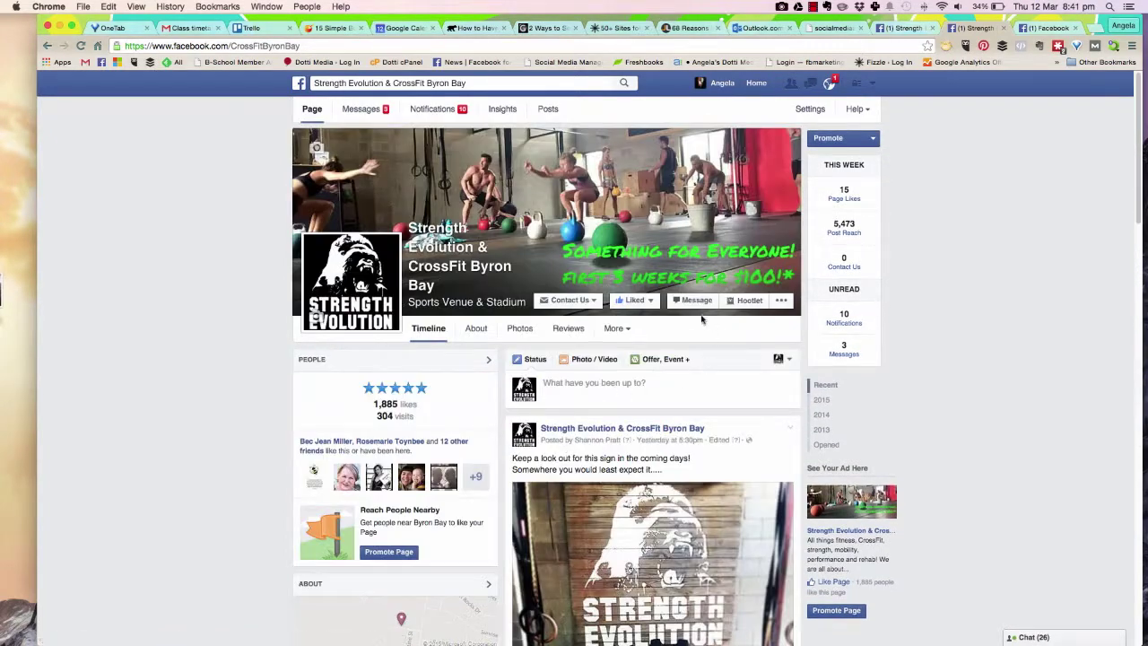
Move Timetable above Reviews to sit directly after Photos, save, and reload the Timeline to check
{"action": "left_click", "coordinate": [628, 330]}
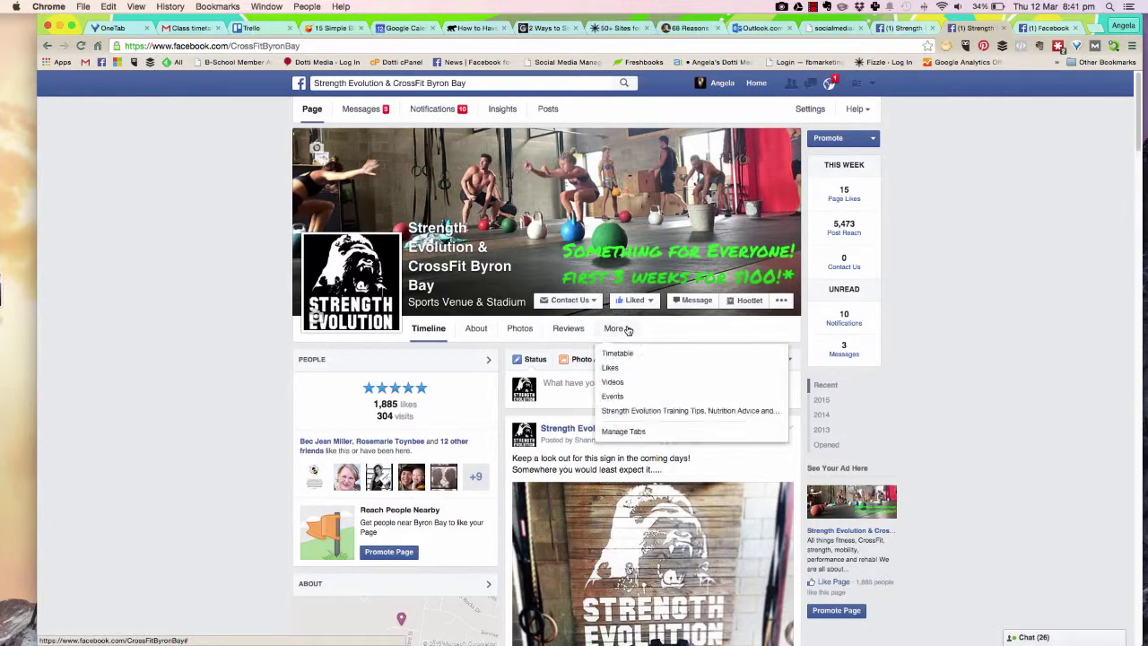
{"action": "left_click", "coordinate": [621, 430]}
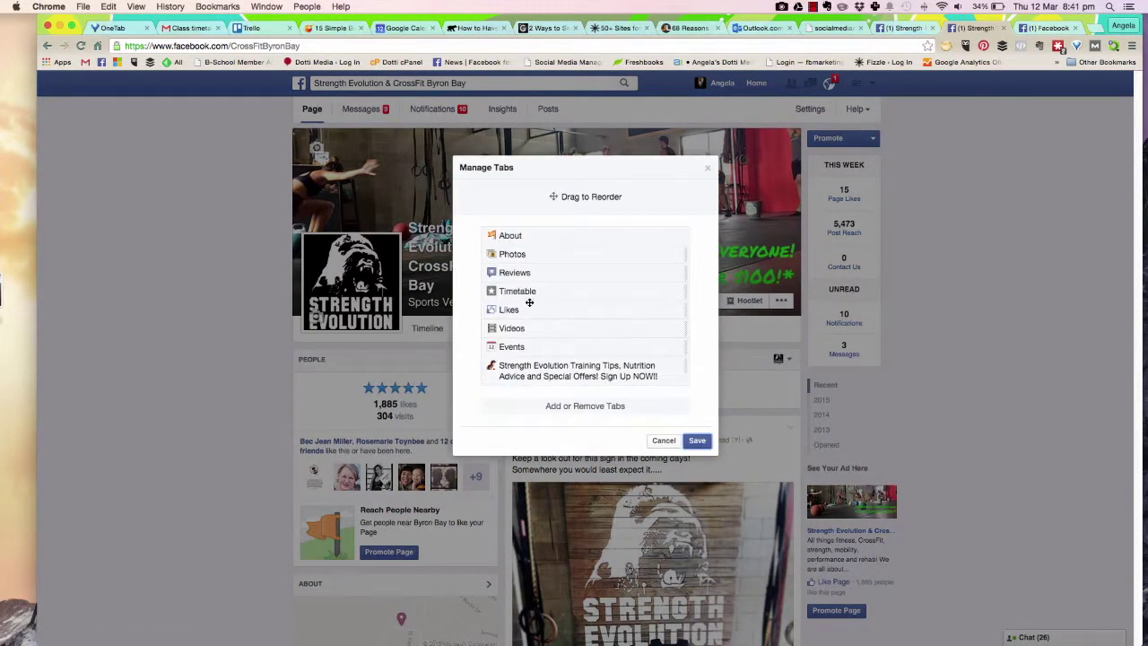
{"action": "left_click_drag", "start_coordinate": [523, 292], "coordinate": [520, 274]}
{"action": "left_click", "coordinate": [697, 440]}
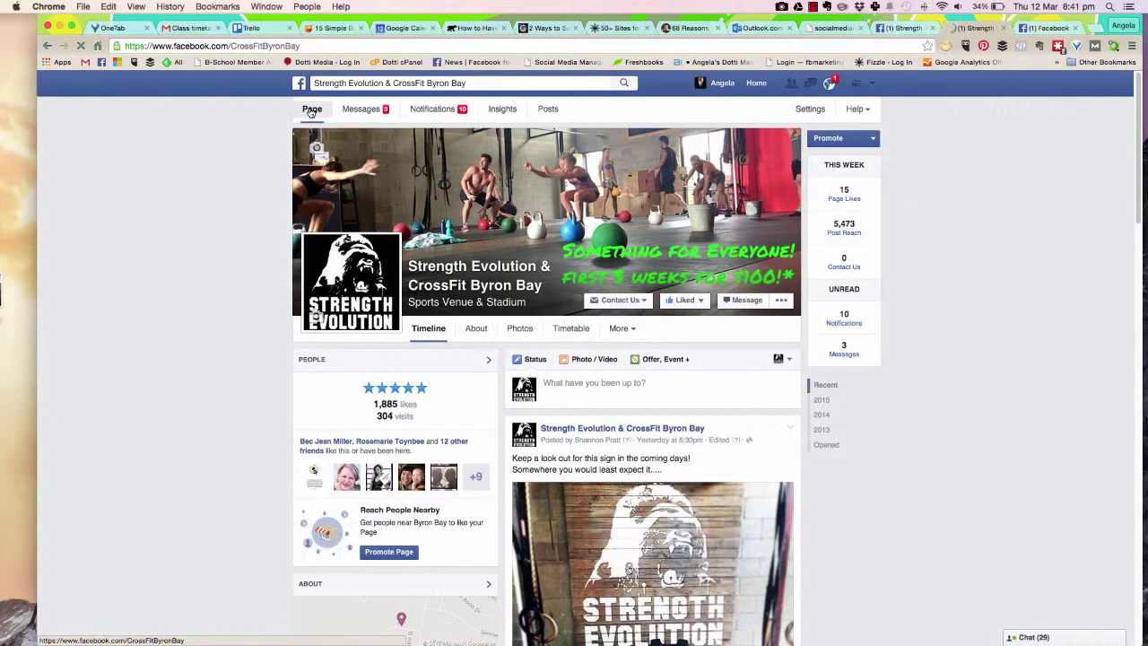
{"action": "left_click", "coordinate": [311, 109]}
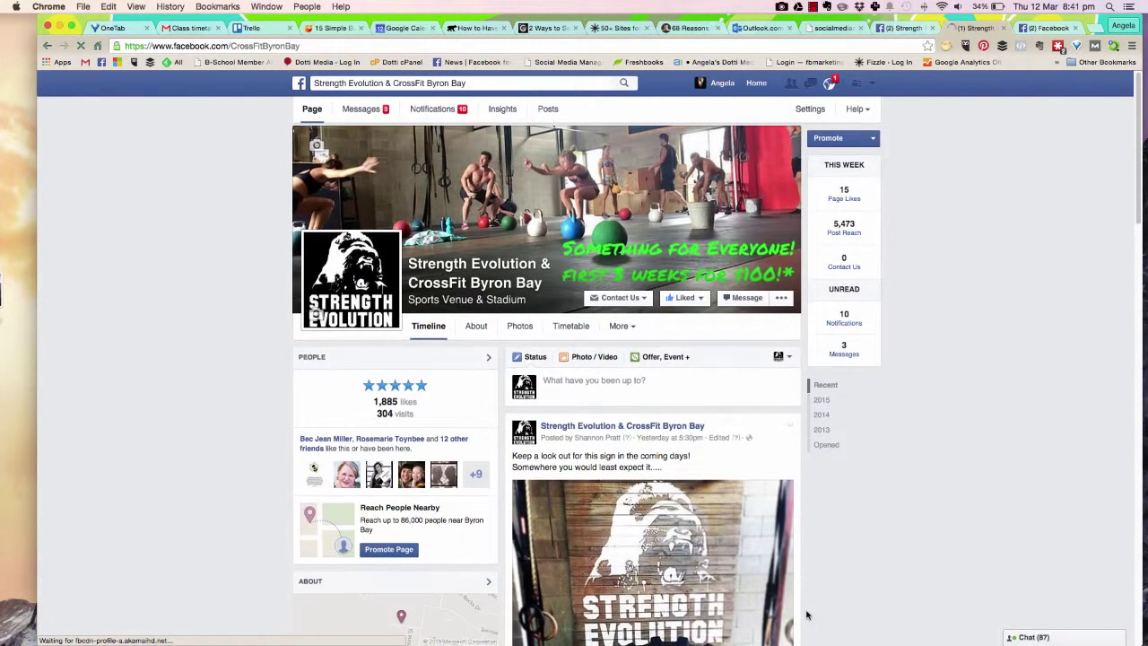
{"action": "scroll", "coordinate": [807, 615], "scroll_direction": "down", "scroll_amount": 3}
{"action": "scroll", "coordinate": [806, 615], "scroll_direction": "down", "scroll_amount": 5}
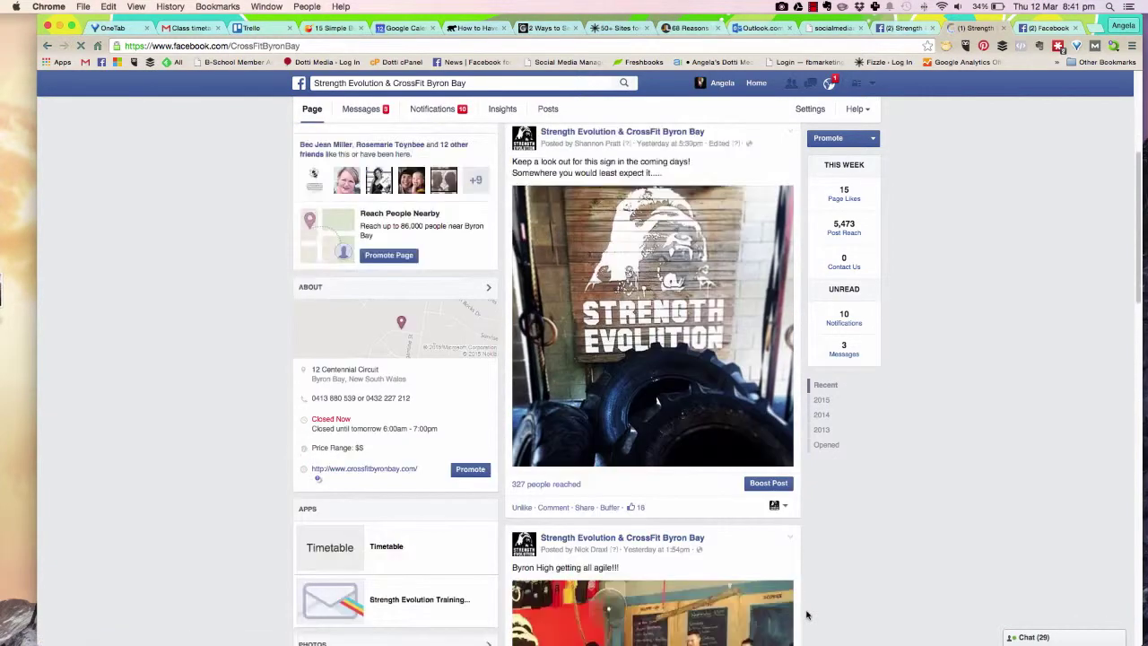
{"action": "scroll", "coordinate": [783, 628], "scroll_direction": "up", "scroll_amount": 2}
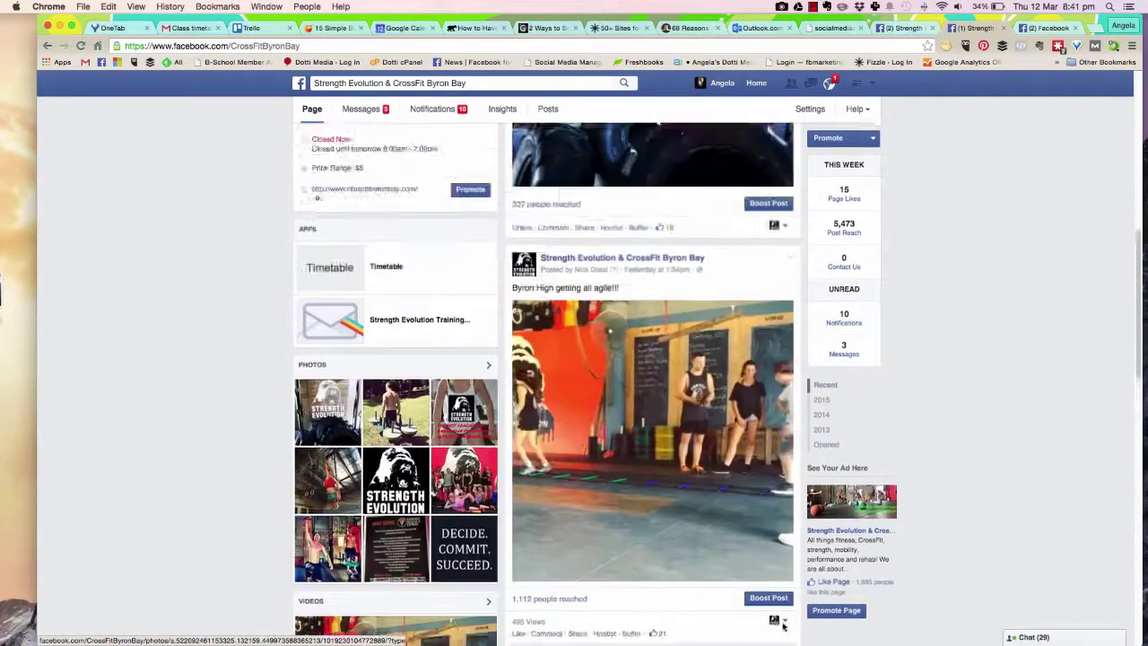